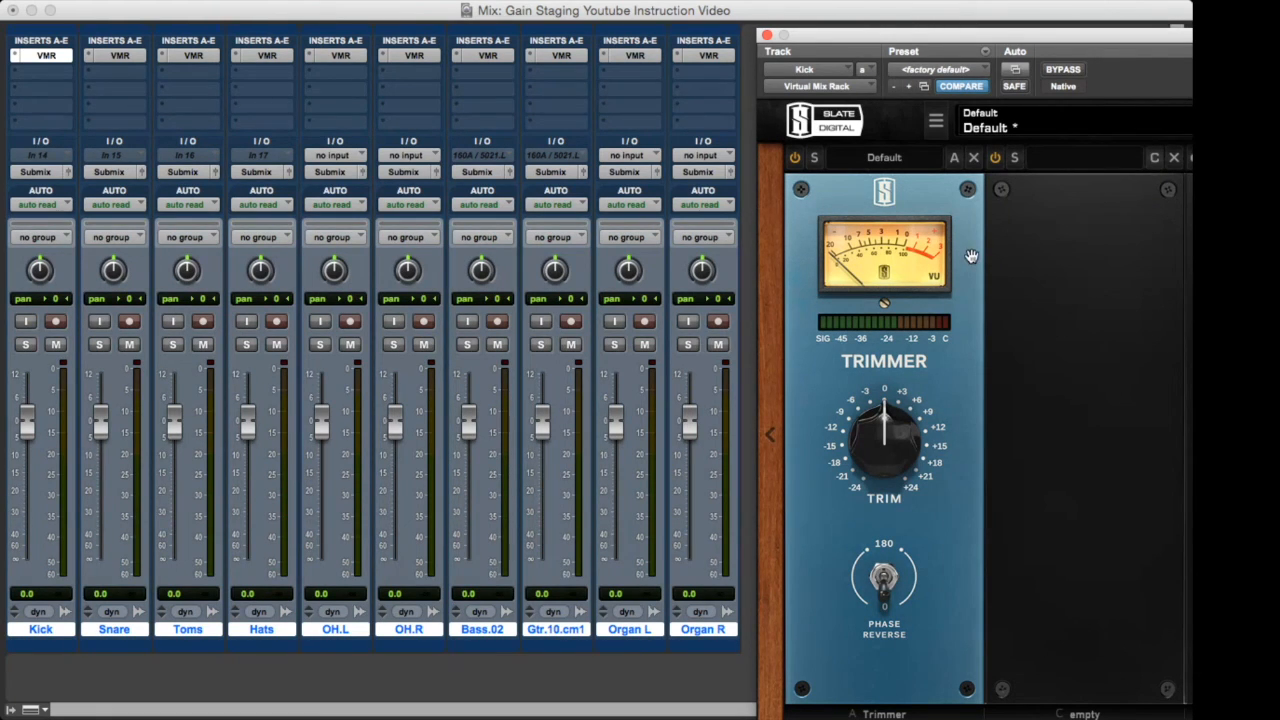
# Play the session and raise the Kick track's Trimmer gain to about +7 dB, closing its plug-in window.
pyautogui.press('space')
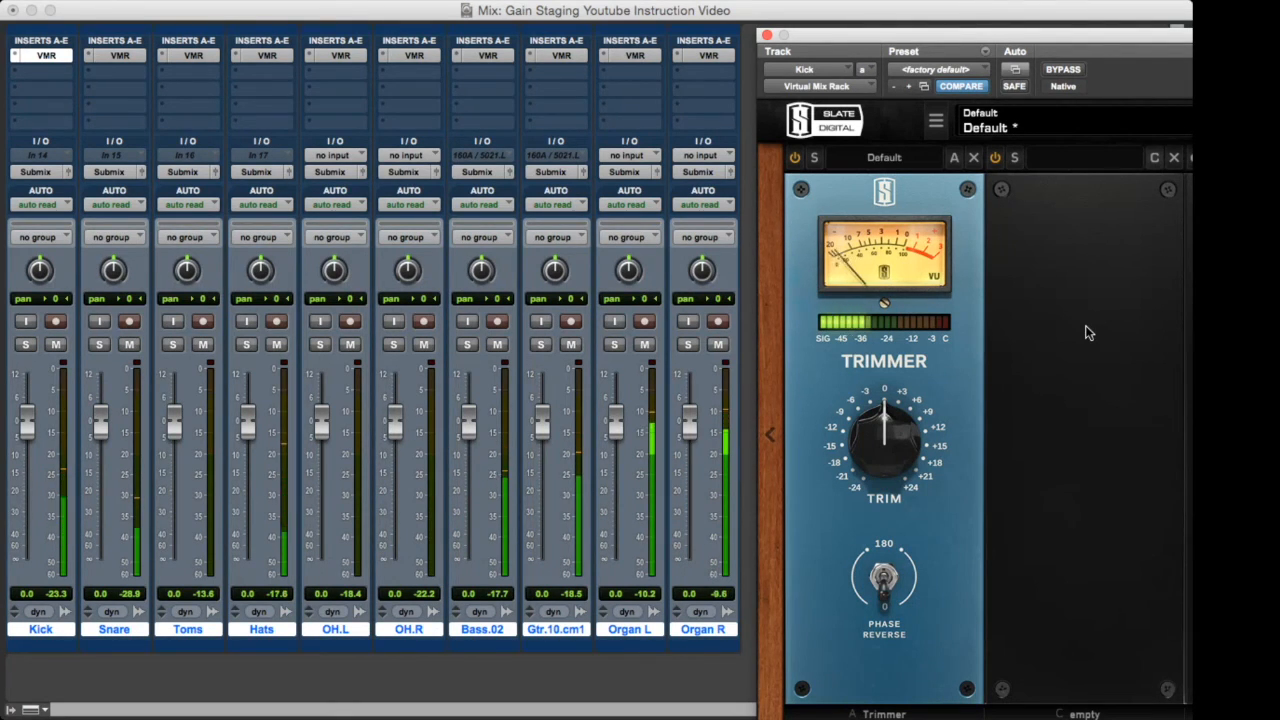
pyautogui.press('space')
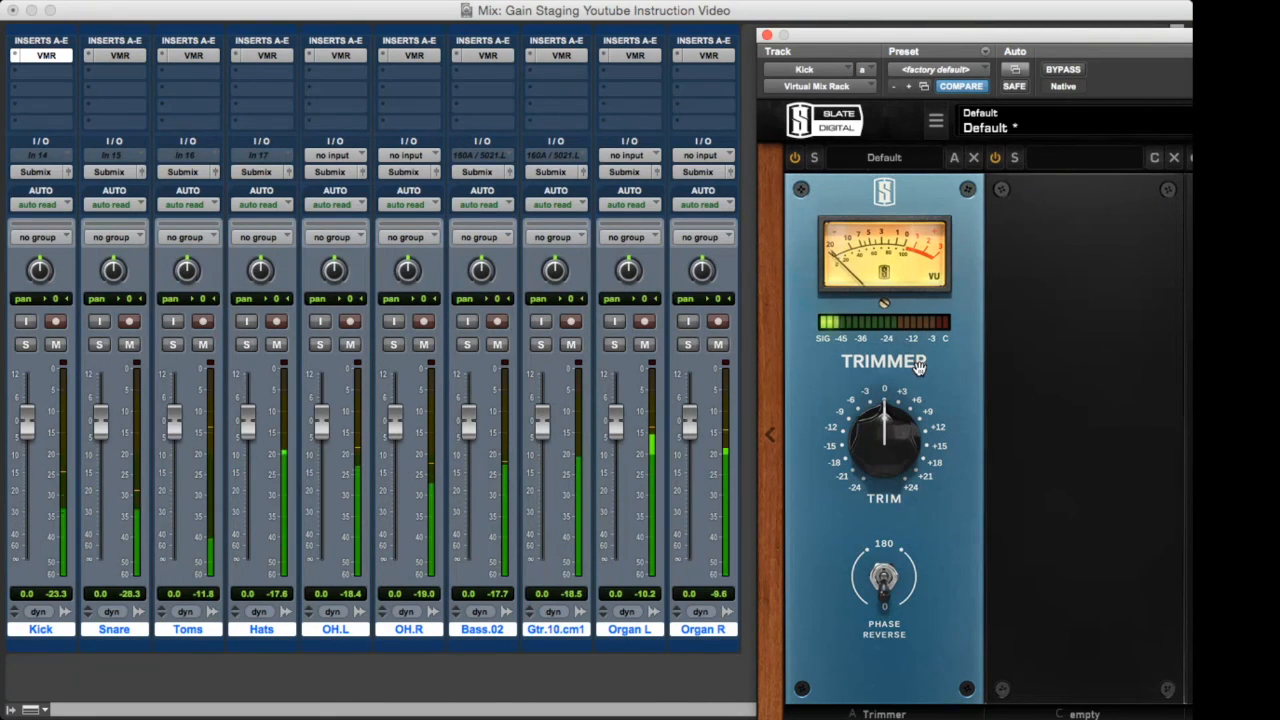
pyautogui.moveTo(896, 445); pyautogui.dragTo(889, 416)
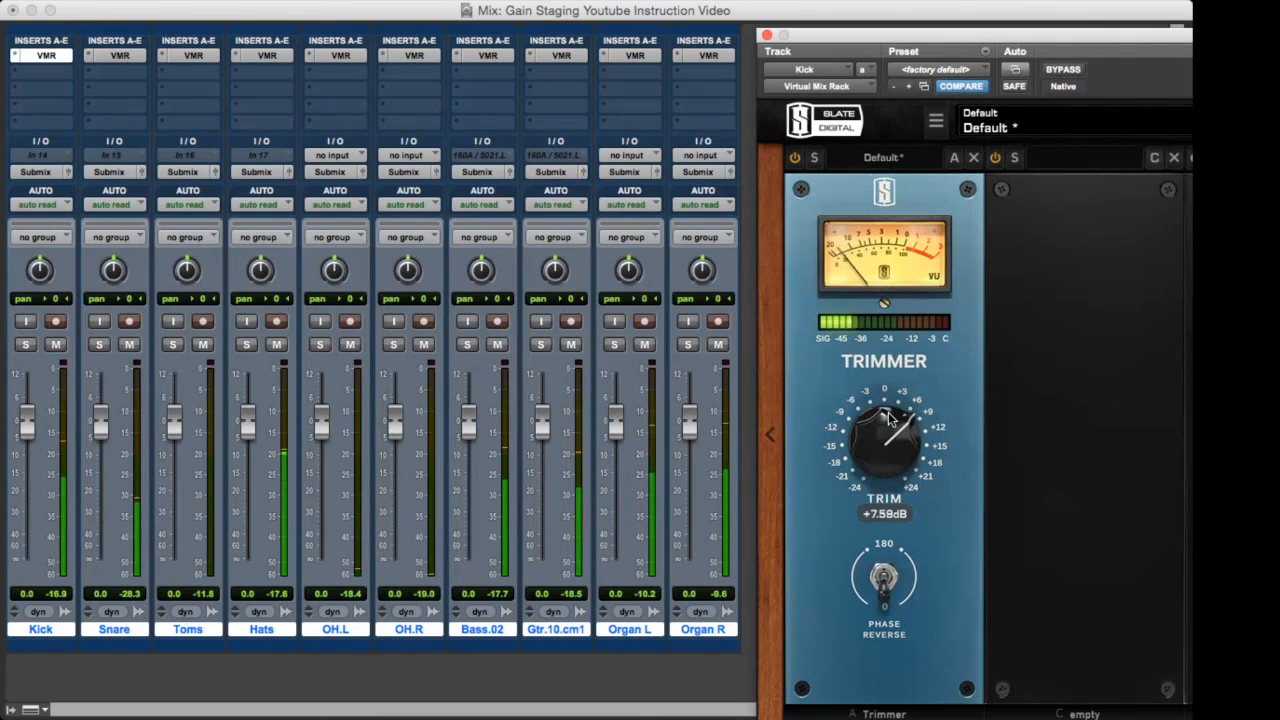
pyautogui.moveTo(889, 418); pyautogui.dragTo(889, 421)
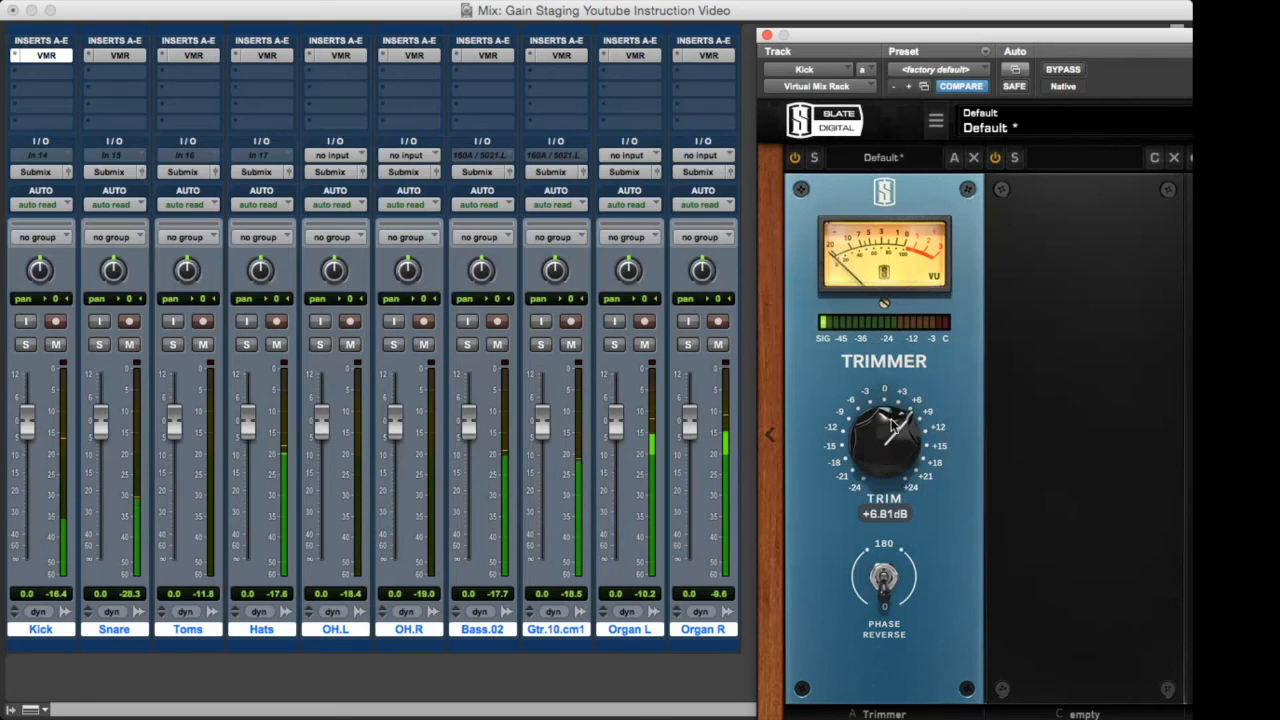
pyautogui.click(767, 37)
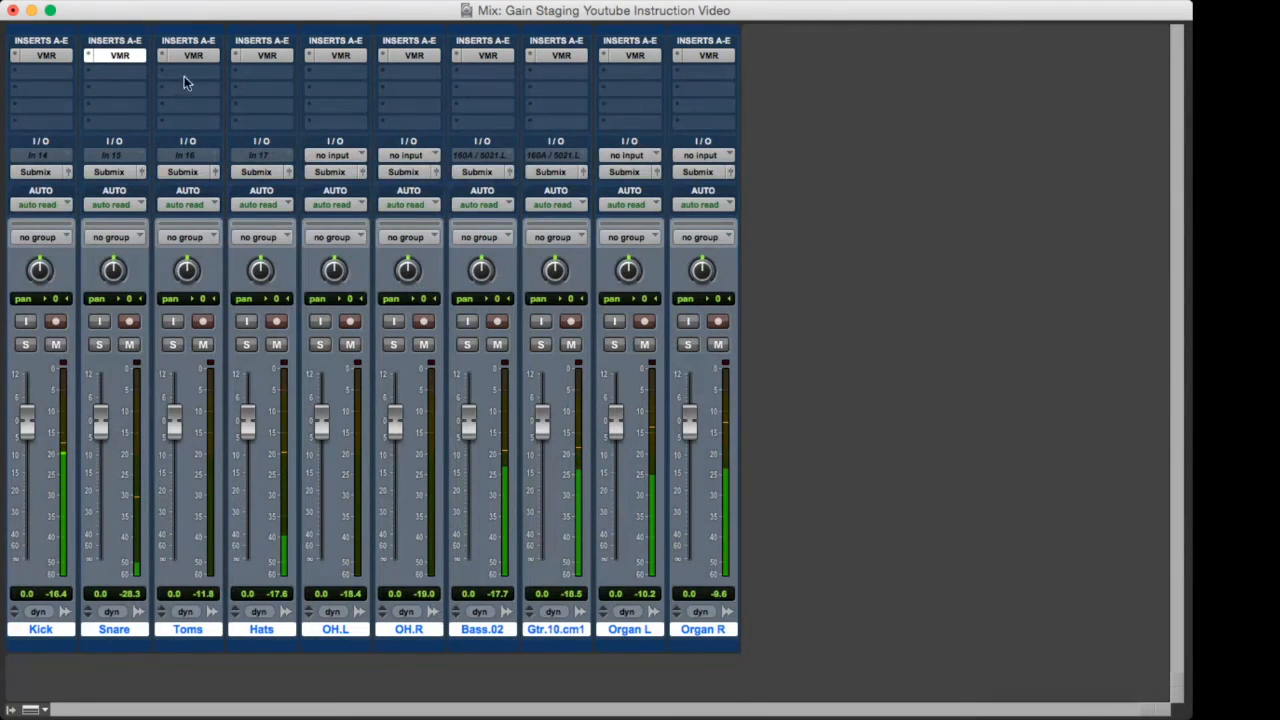
# Raise the Trimmer gain on the Snare track's Virtual Mix Rack to about +13 dB and close the plug-in.
pyautogui.click(124, 55)
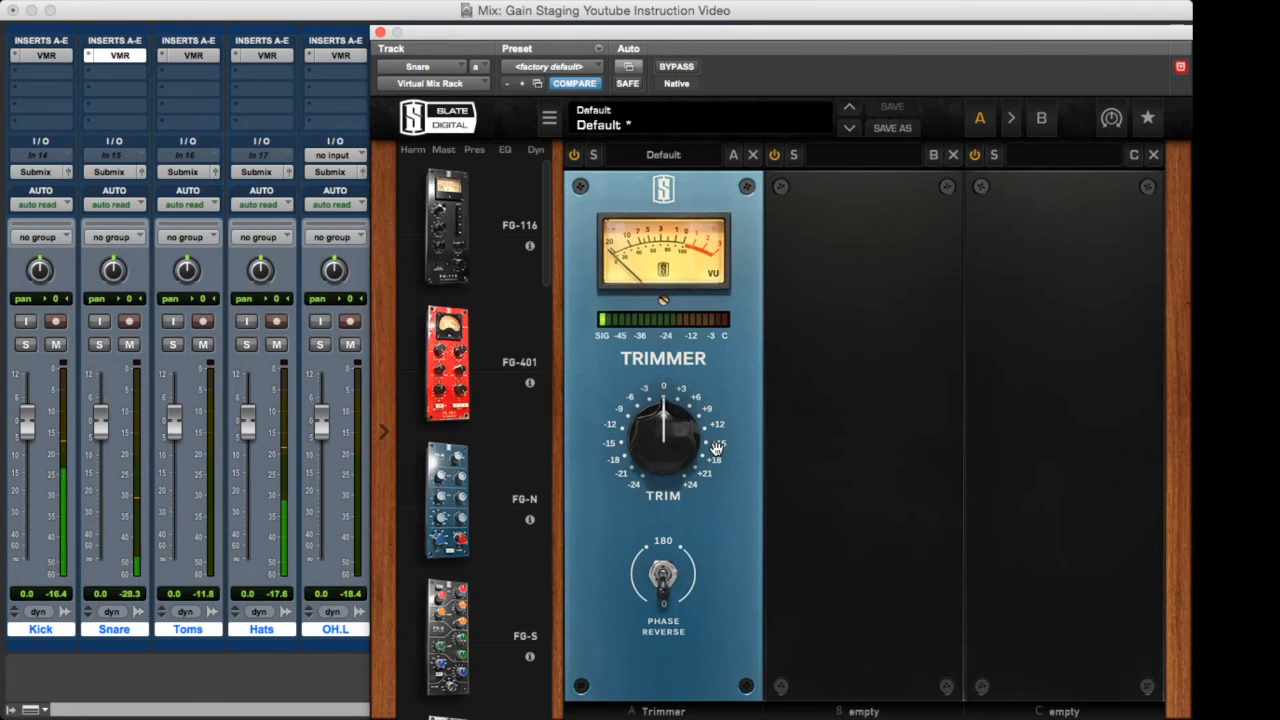
pyautogui.moveTo(663, 417); pyautogui.dragTo(664, 436)
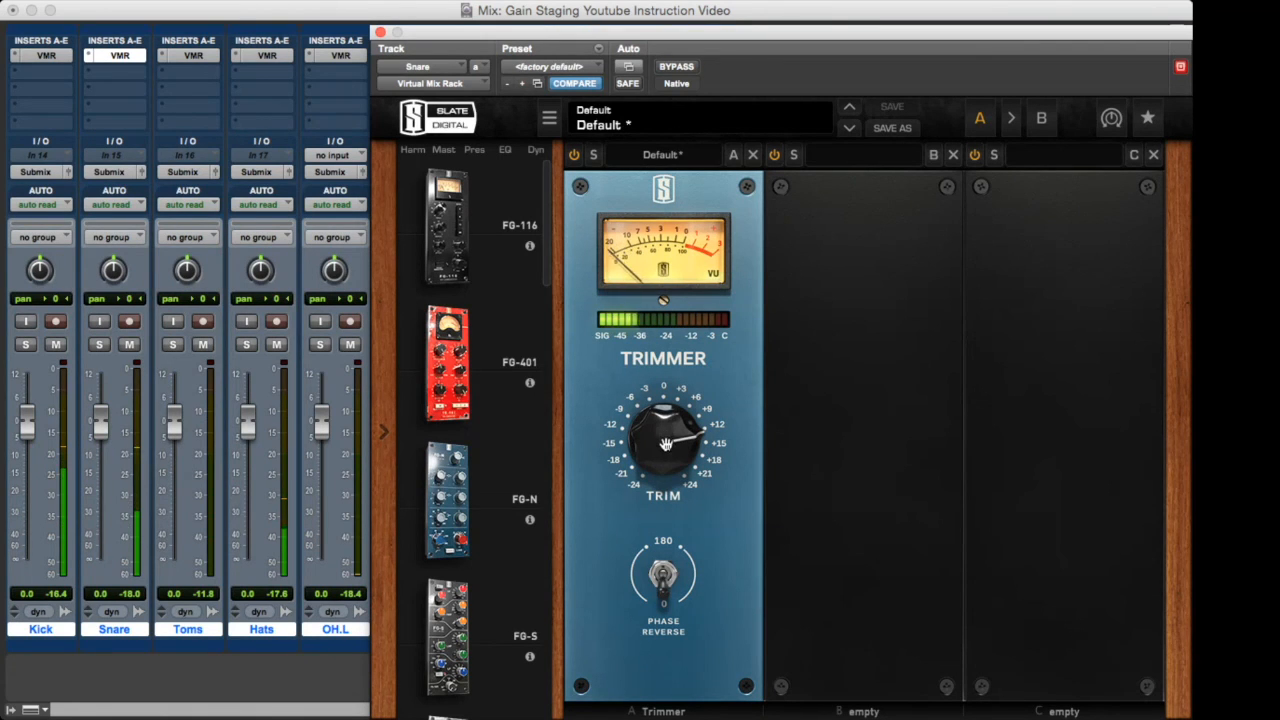
pyautogui.click(380, 32)
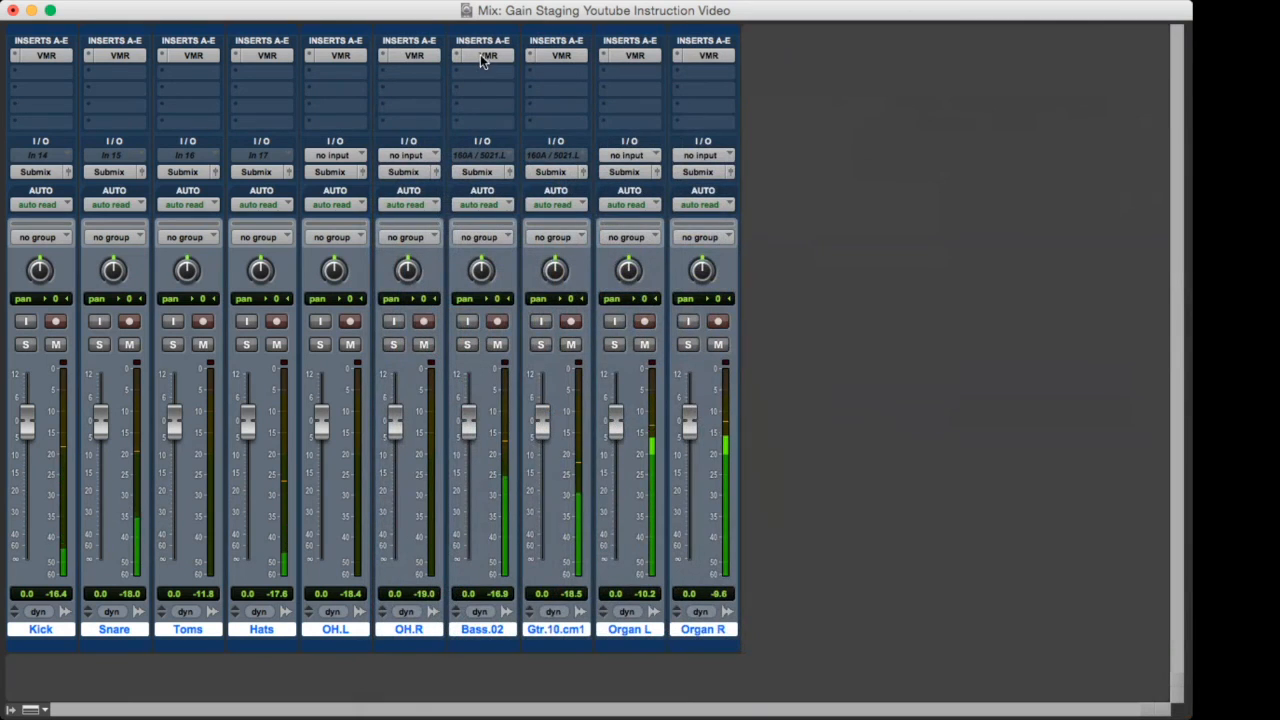
# Raise the Trimmer gain on the Bass.02 track's Virtual Mix Rack to about +2 dB and close the plug-in.
pyautogui.click(483, 56)
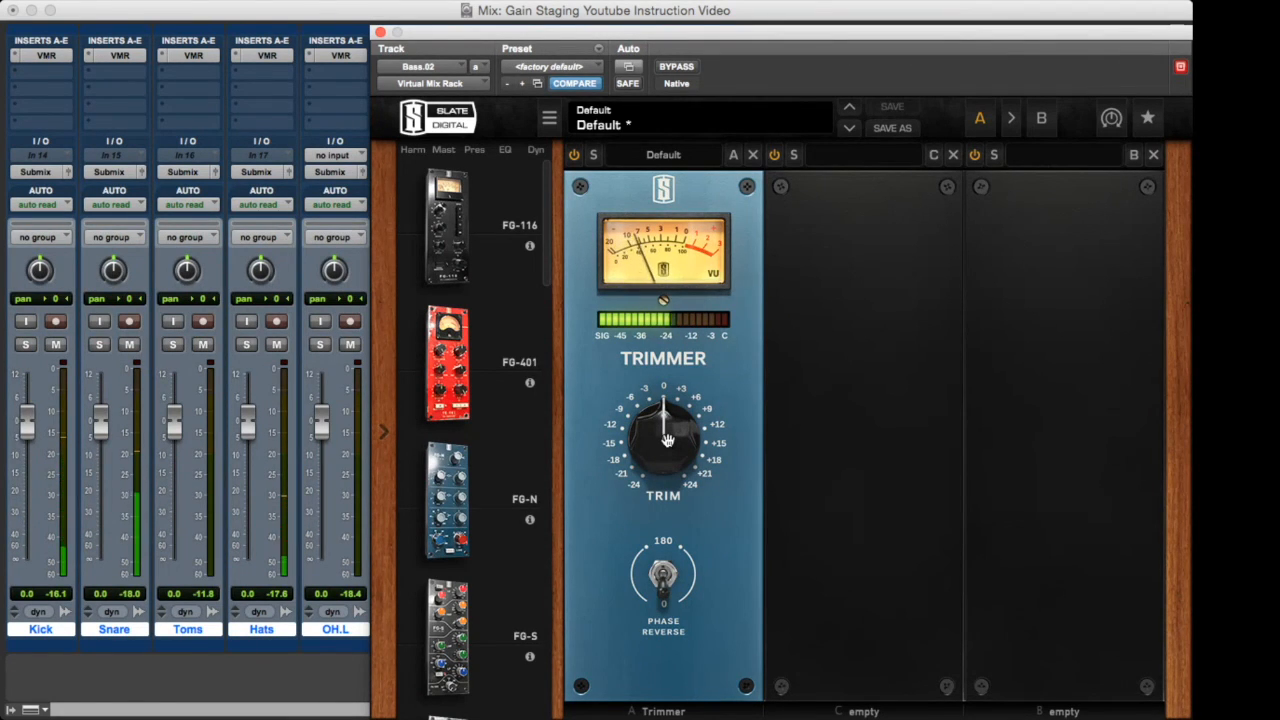
pyautogui.moveTo(668, 440); pyautogui.dragTo(670, 434)
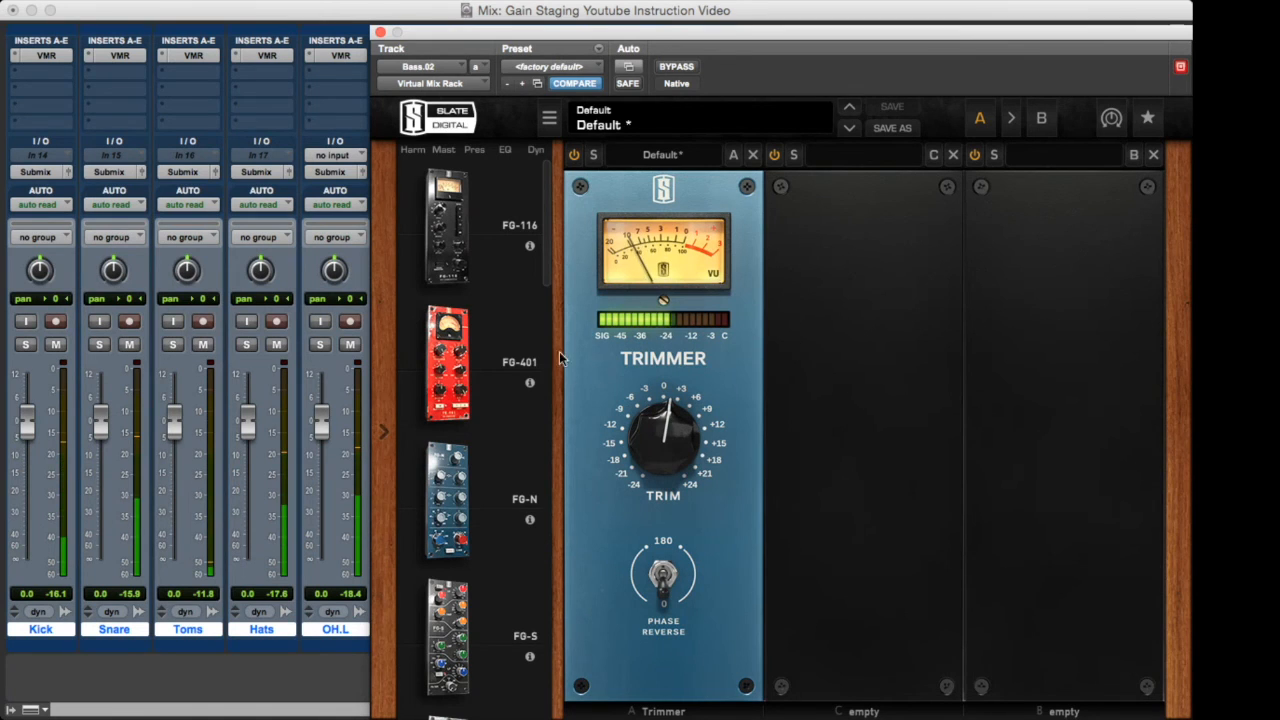
pyautogui.click(382, 33)
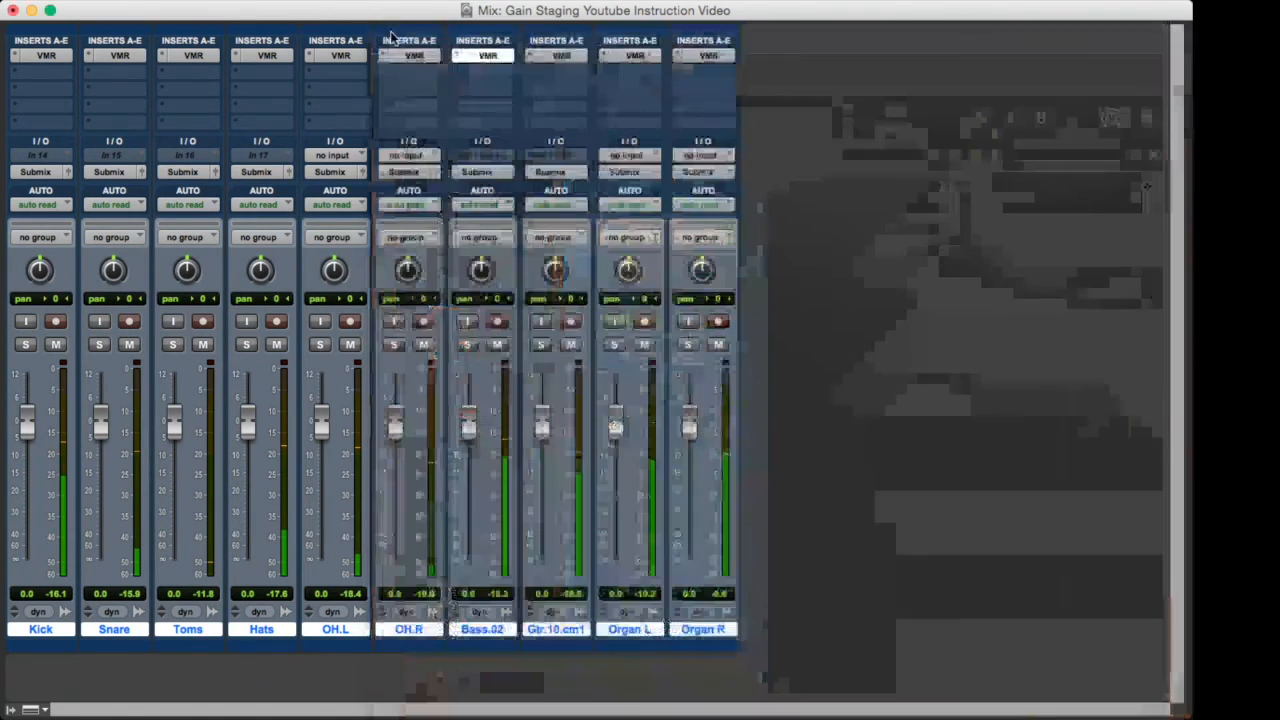
# Raise the Trimmer gain on the Gtr.10.cm1 track's Virtual Mix Rack to about +3 dB and close the plug-in.
pyautogui.click(553, 52)
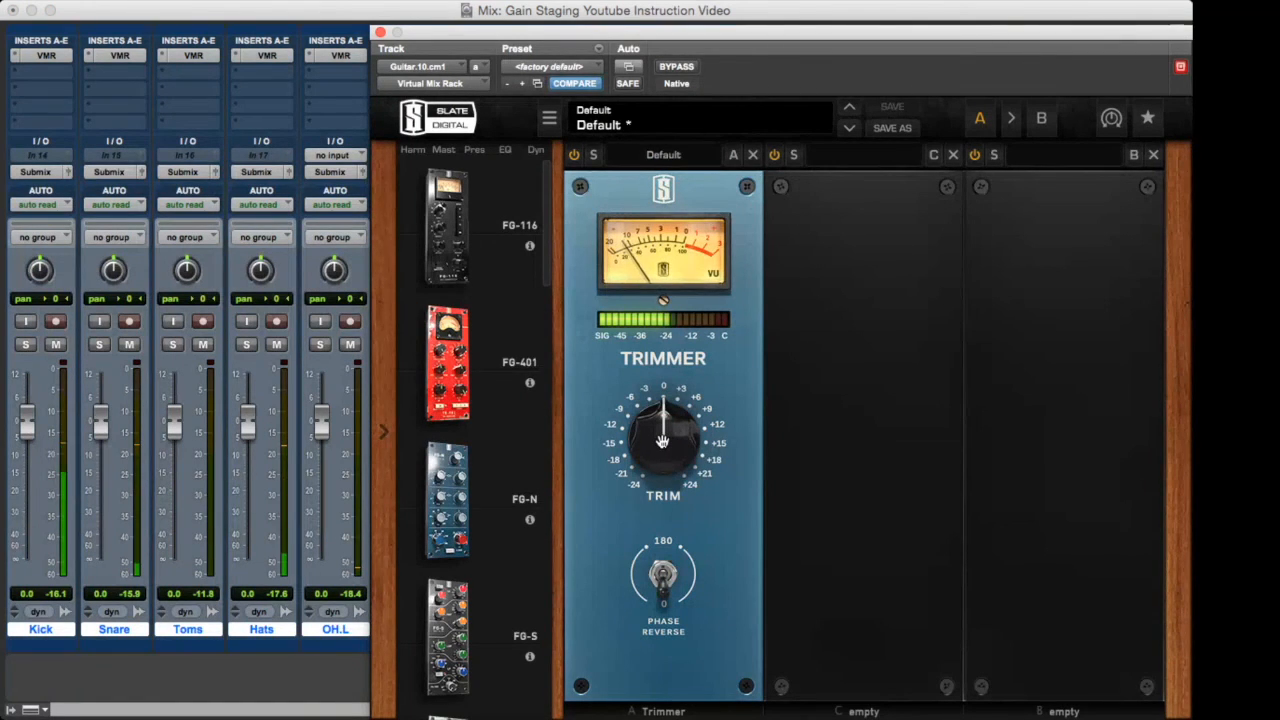
pyautogui.moveTo(662, 441); pyautogui.dragTo(662, 429)
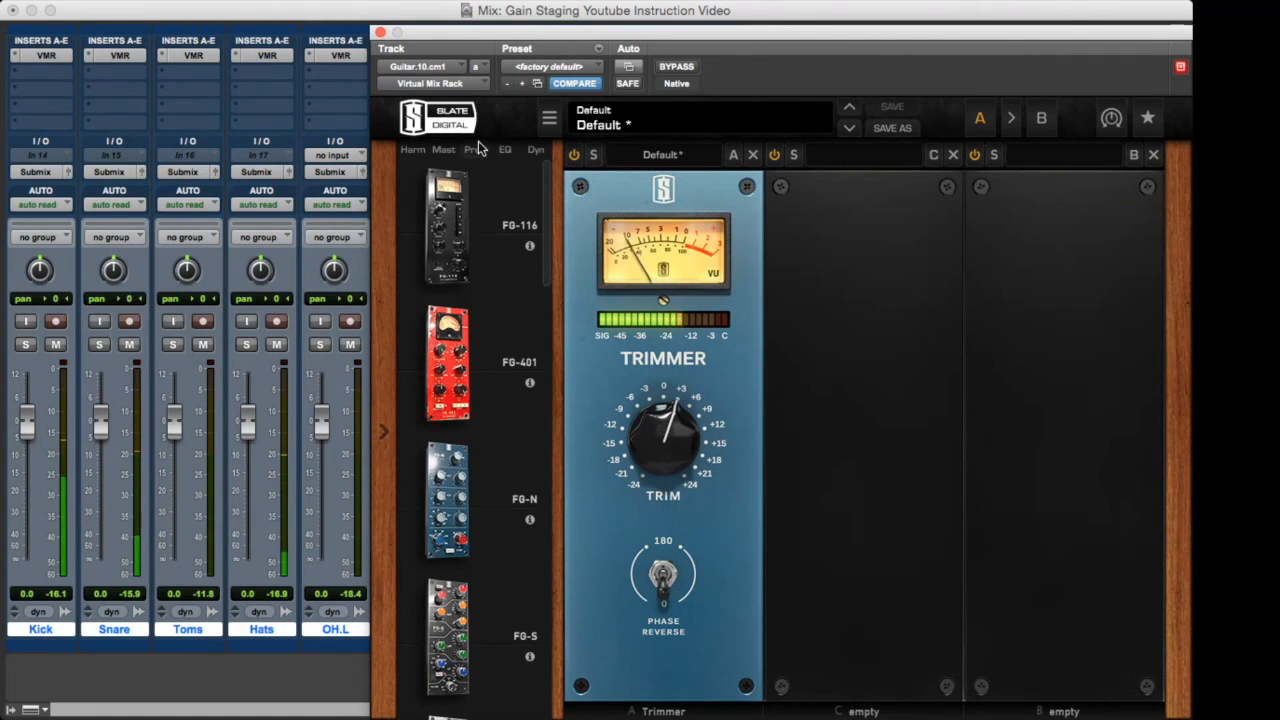
pyautogui.click(380, 33)
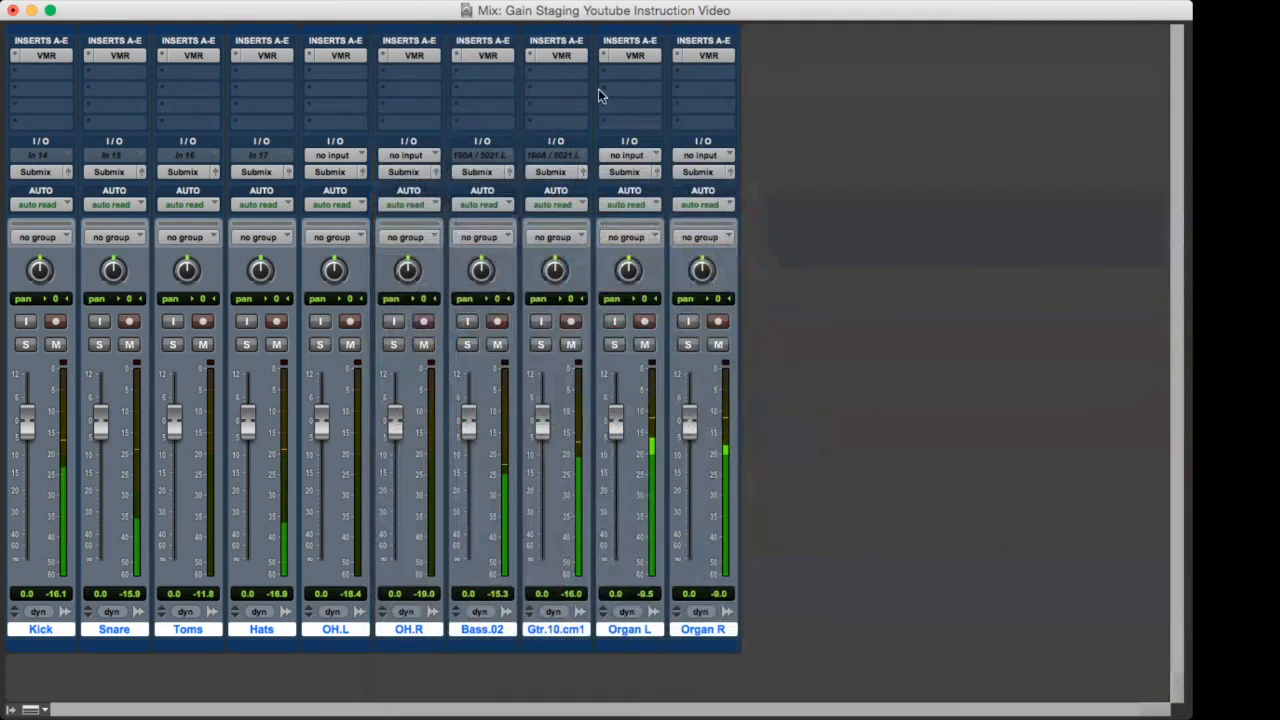
# Lower the Trimmer gain on the Organ L track's Virtual Mix Rack to about -3.5 dB and close the plug-in.
pyautogui.click(629, 57)
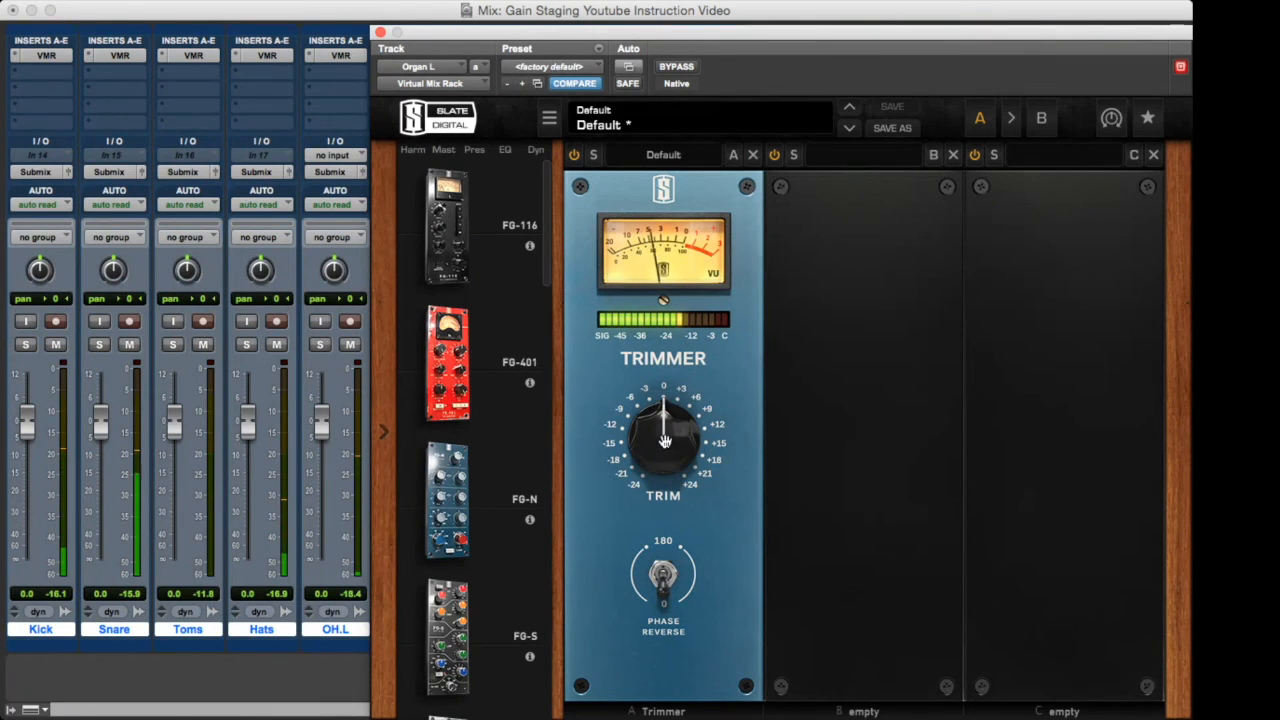
pyautogui.moveTo(666, 428); pyautogui.dragTo(667, 440)
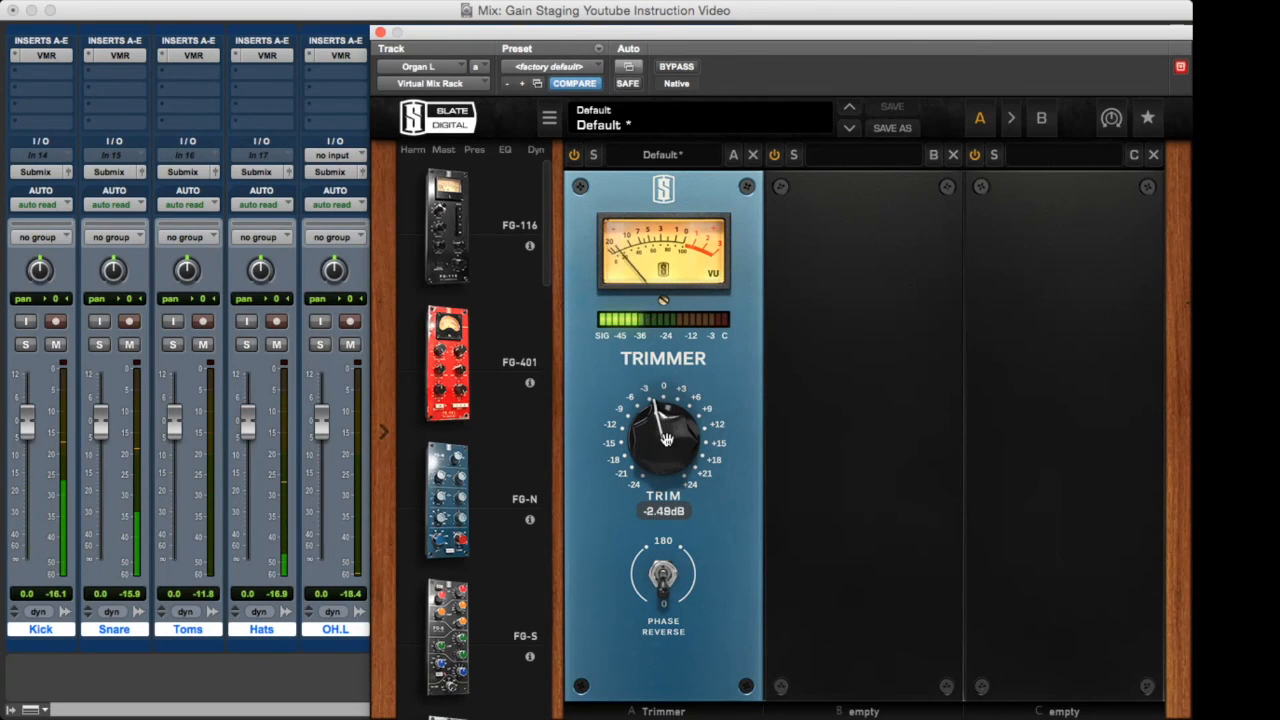
pyautogui.moveTo(666, 438); pyautogui.dragTo(667, 444)
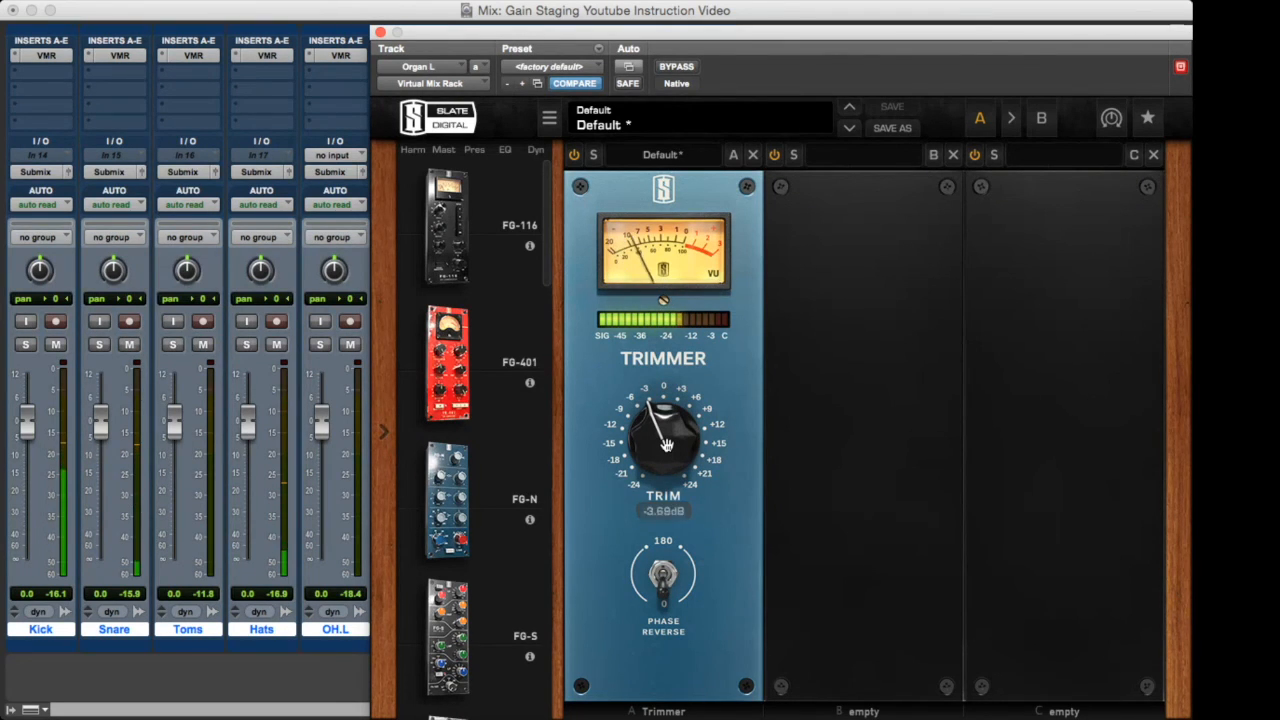
pyautogui.click(380, 33)
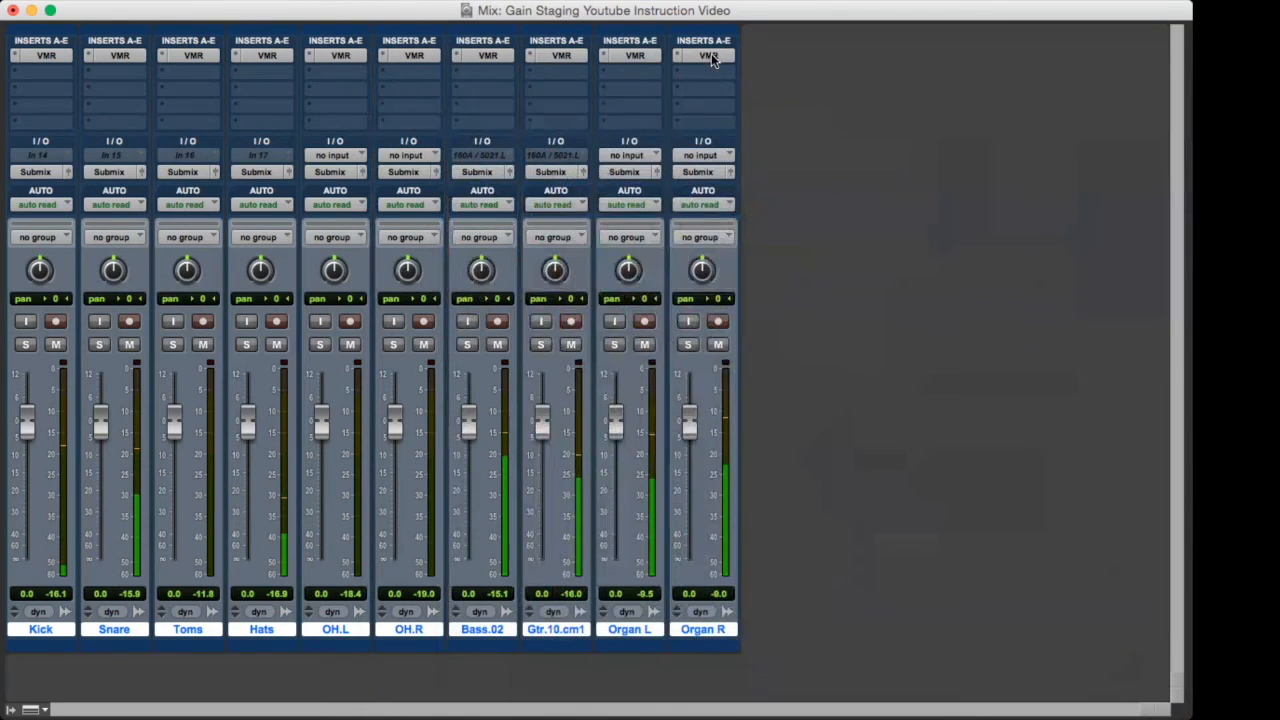
# Lower the Trimmer gain on the Organ R track's Virtual Mix Rack to -4.83 dB and close the plug-in.
pyautogui.click(711, 54)
pyautogui.moveTo(666, 430); pyautogui.dragTo(665, 438)
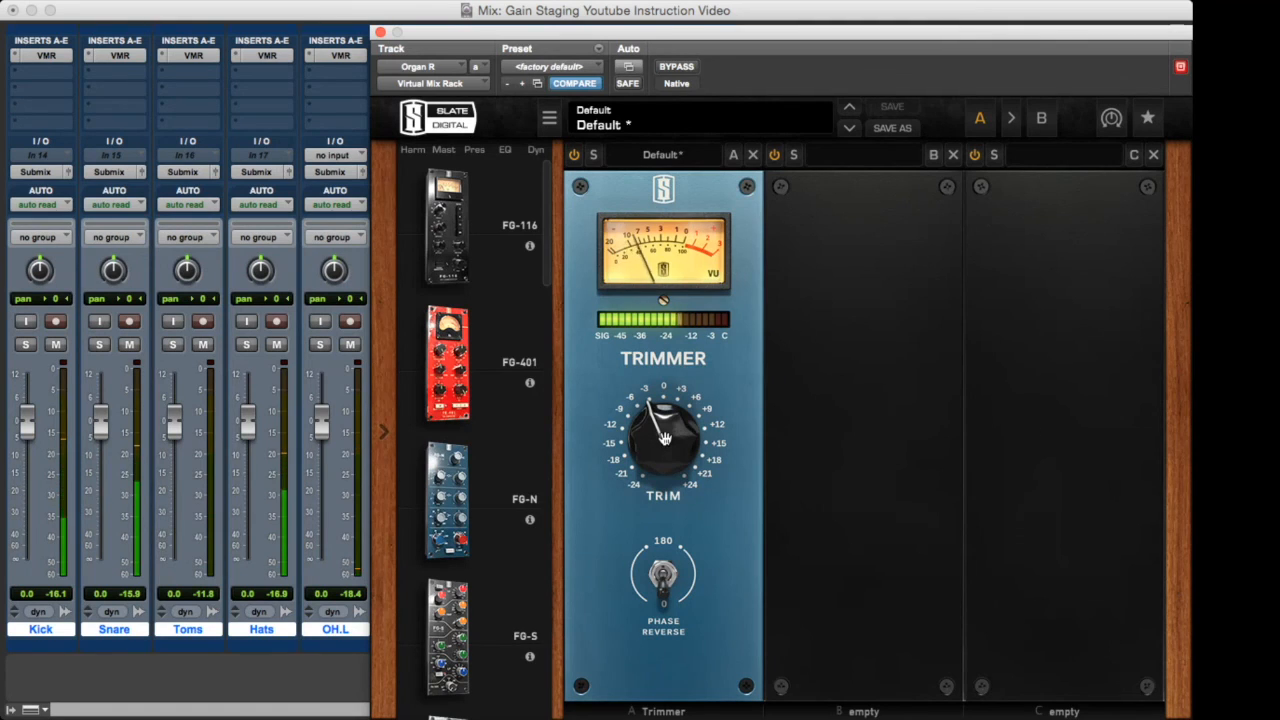
pyautogui.moveTo(671, 414); pyautogui.dragTo(670, 414)
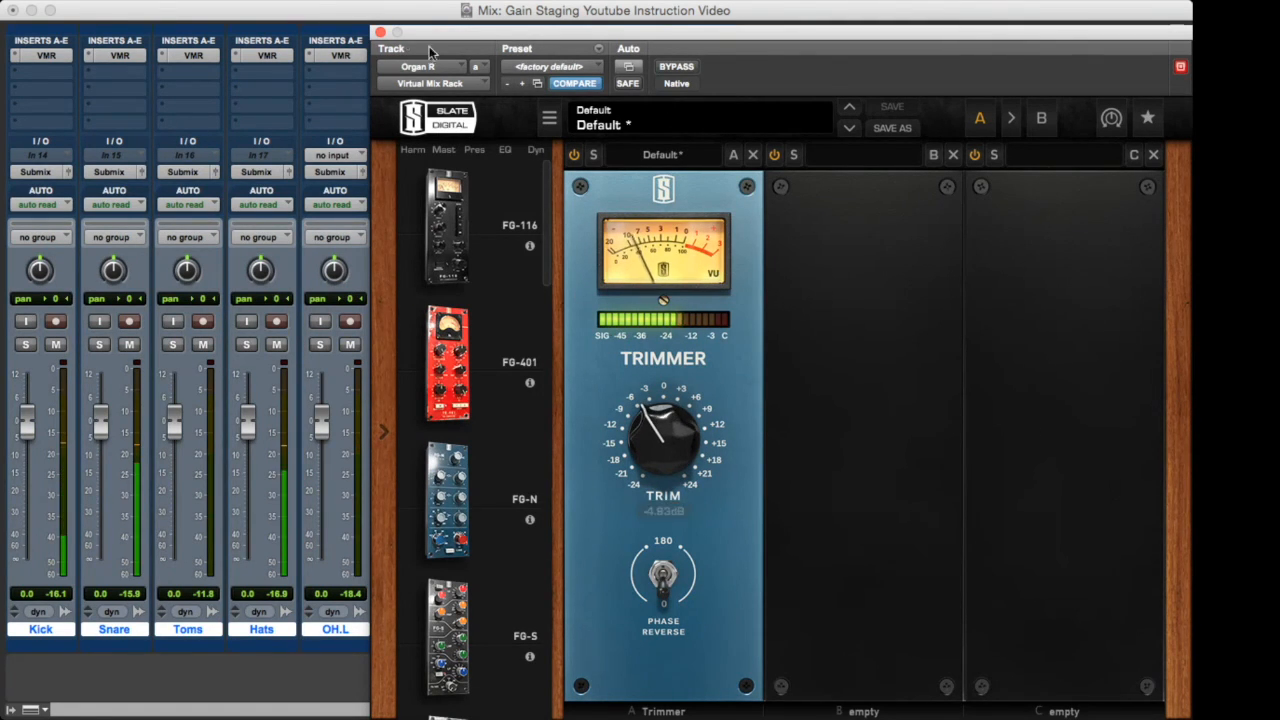
pyautogui.click(379, 33)
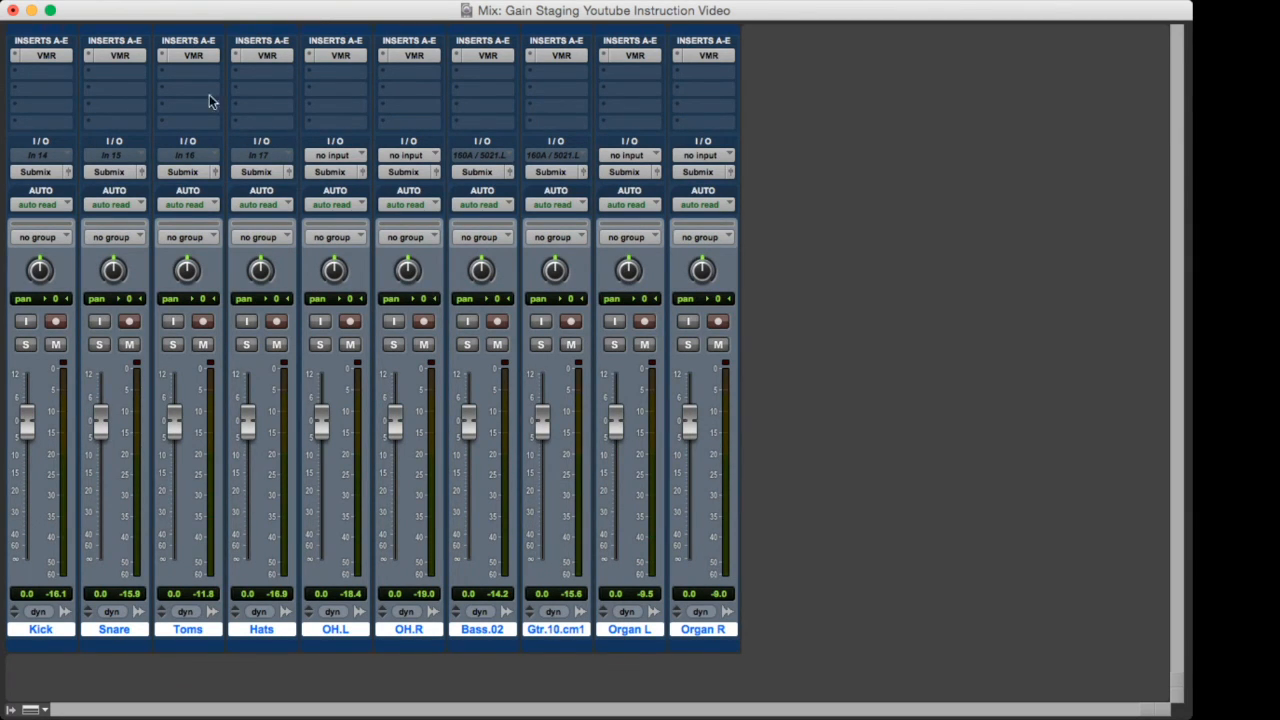
# Bypass the Virtual Mix Rack inserts on all tracks to compare levels during playback, and re-enable them.
pyautogui.keyDown('alt'); pyautogui.keyDown('super'); pyautogui.click(42, 55); pyautogui.keyUp('super'); pyautogui.keyUp('alt')
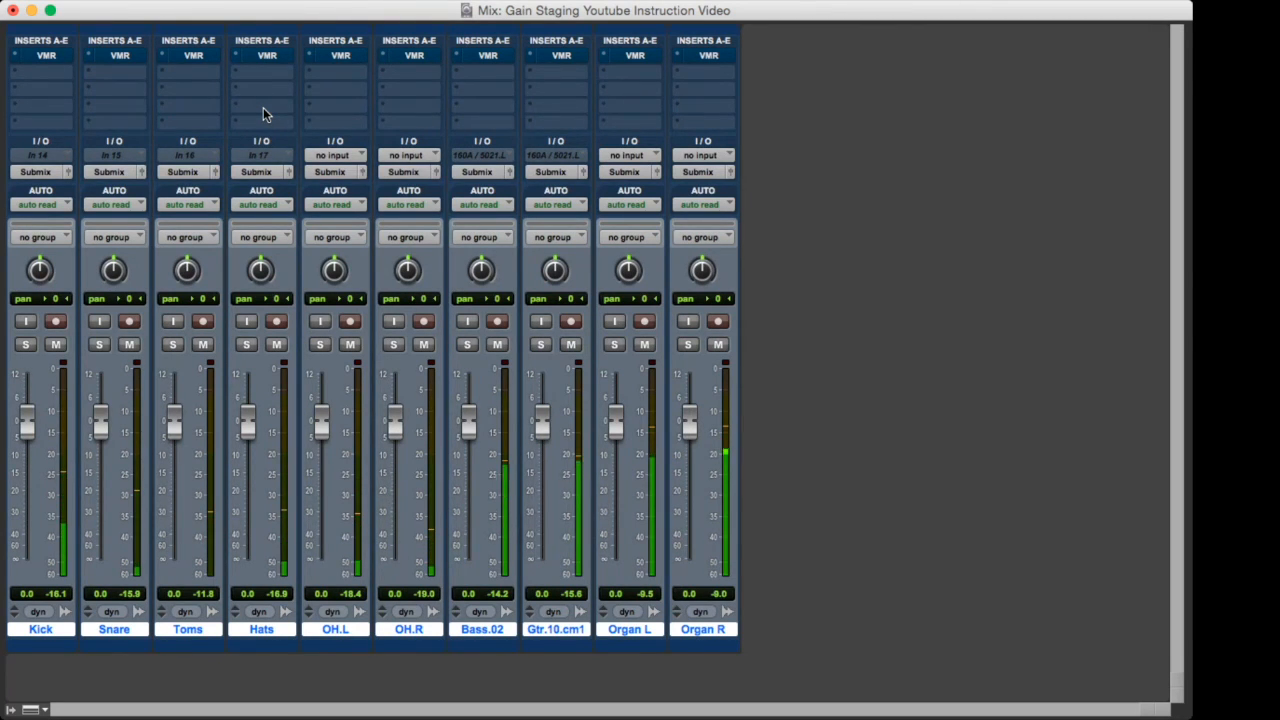
pyautogui.keyDown('alt'); pyautogui.keyDown('super'); pyautogui.click(43, 56); pyautogui.keyUp('super'); pyautogui.keyUp('alt')
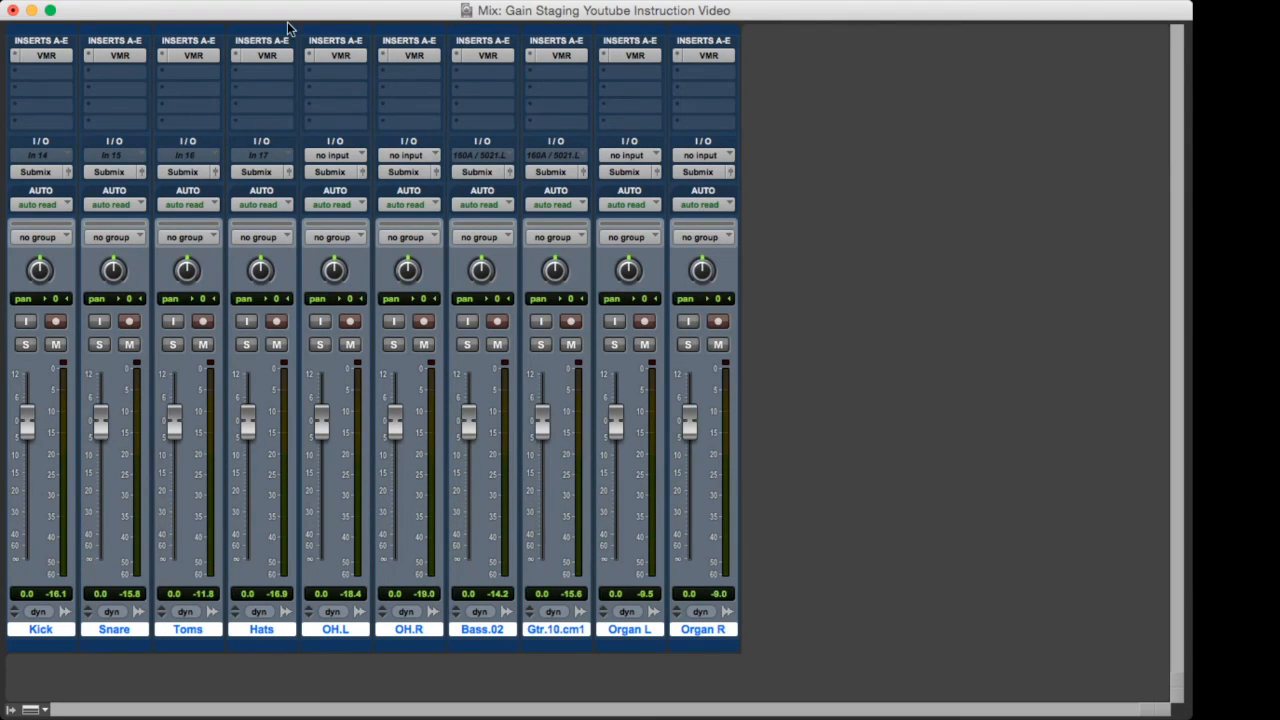
# Reopen the Kick track's Virtual Mix Rack, push its Trimmer gain up to about +14 dB, and close the plug-in.
pyautogui.click(53, 55)
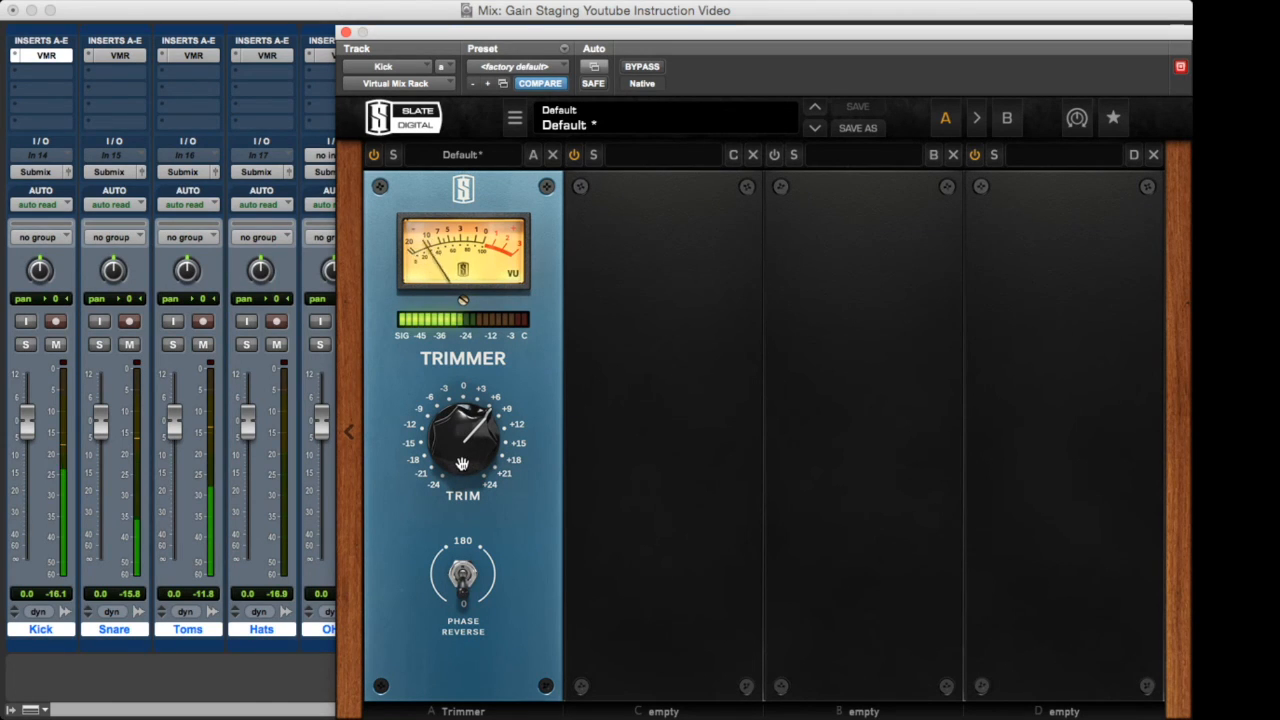
pyautogui.moveTo(461, 462); pyautogui.dragTo(463, 437)
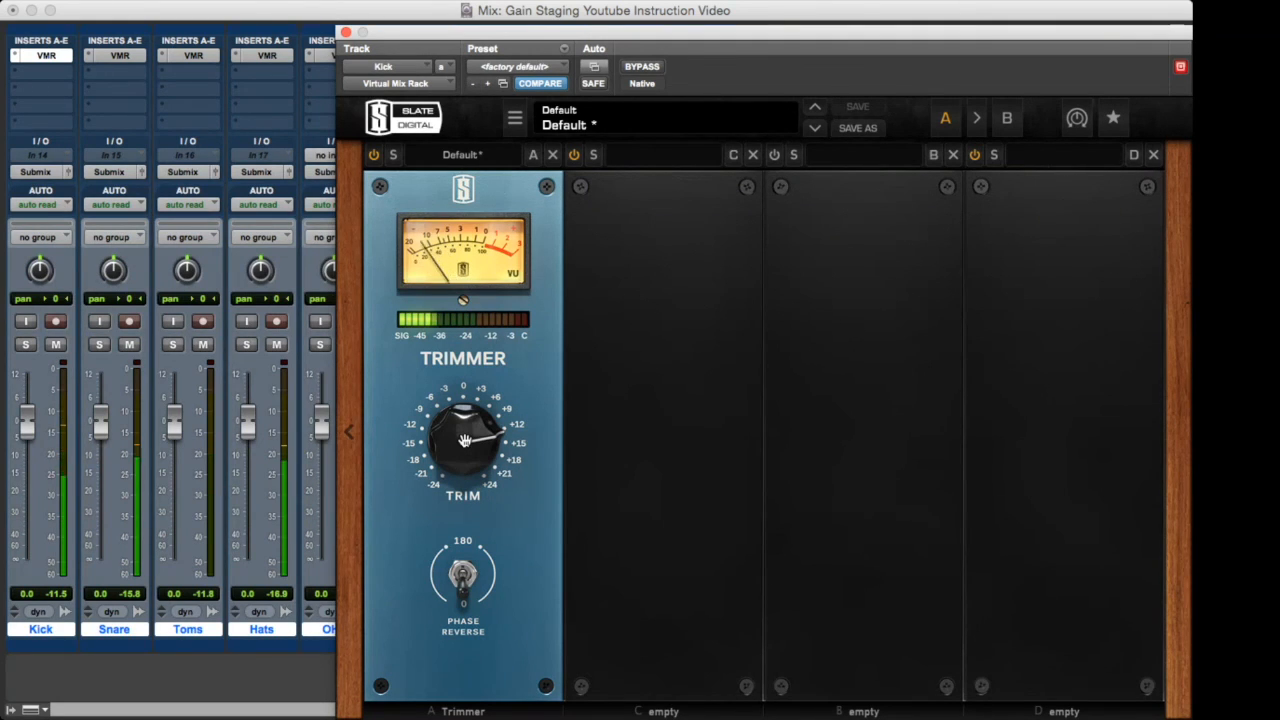
pyautogui.moveTo(465, 441); pyautogui.dragTo(466, 440)
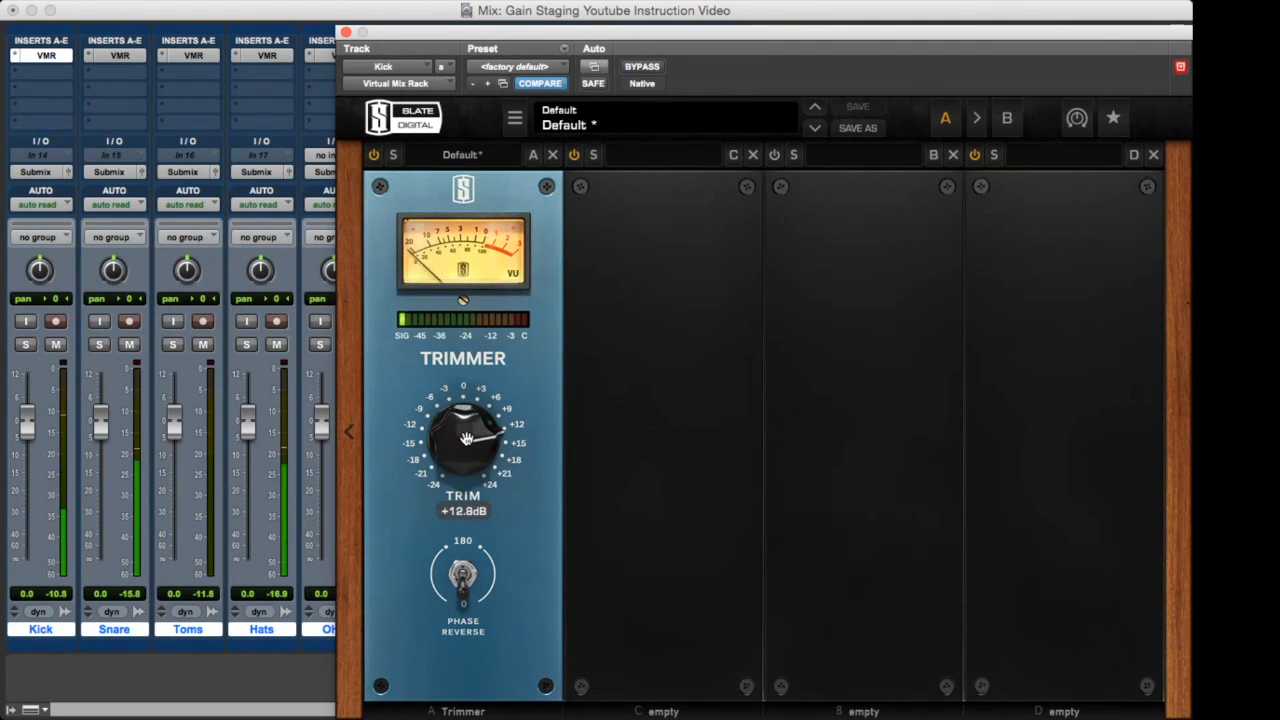
pyautogui.moveTo(466, 439); pyautogui.dragTo(466, 437)
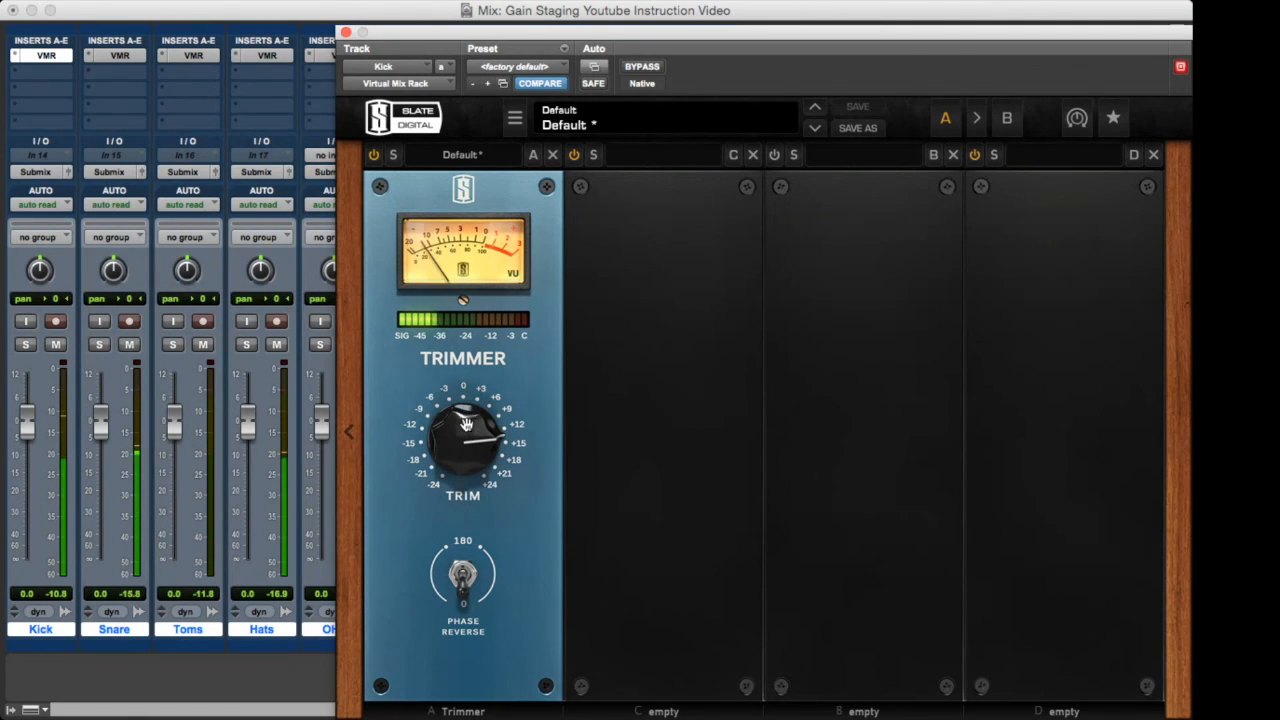
pyautogui.click(346, 33)
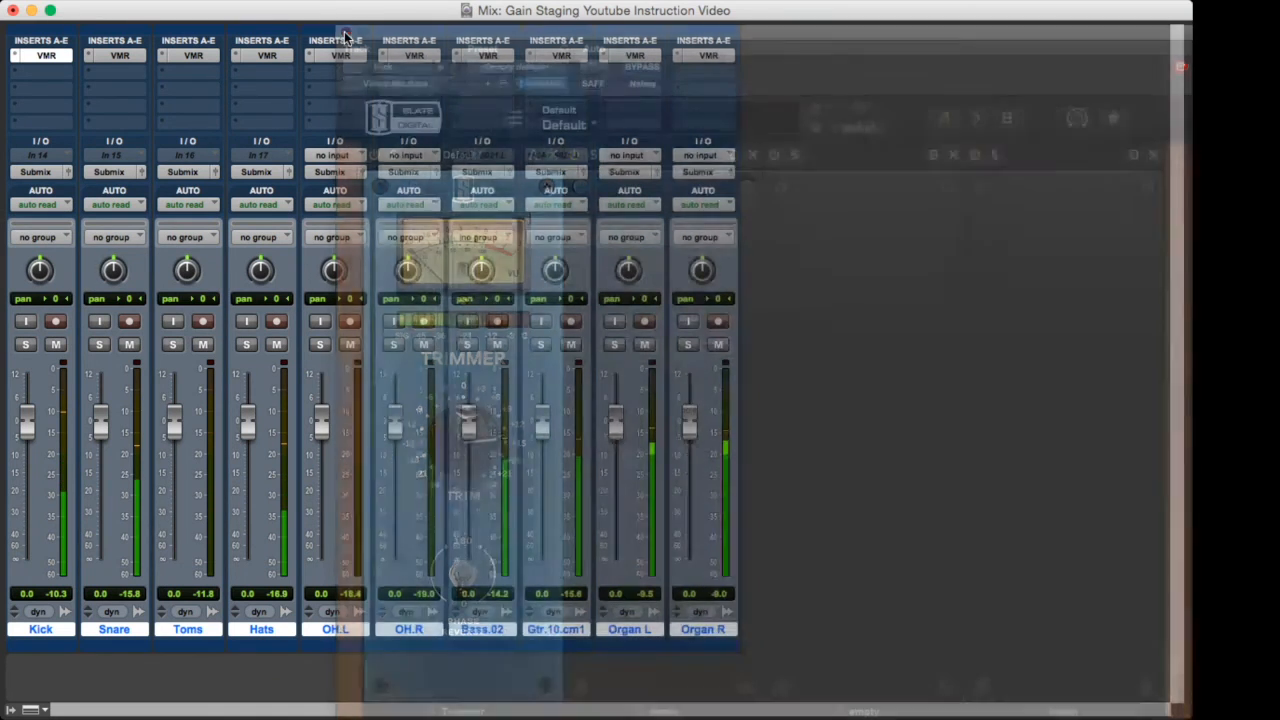
# Reopen the Snare track's Virtual Mix Rack, push its Trimmer gain up to about +18 dB, and close the plug-in.
pyautogui.click(114, 56)
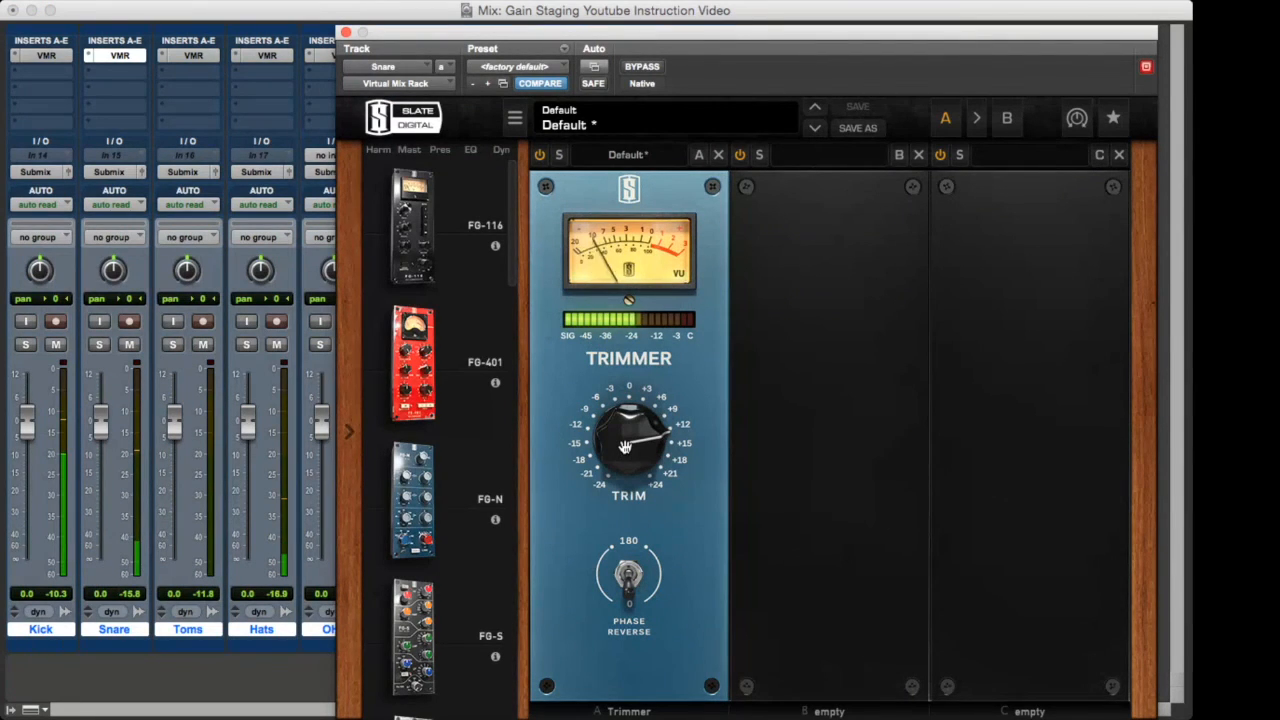
pyautogui.click(624, 447)
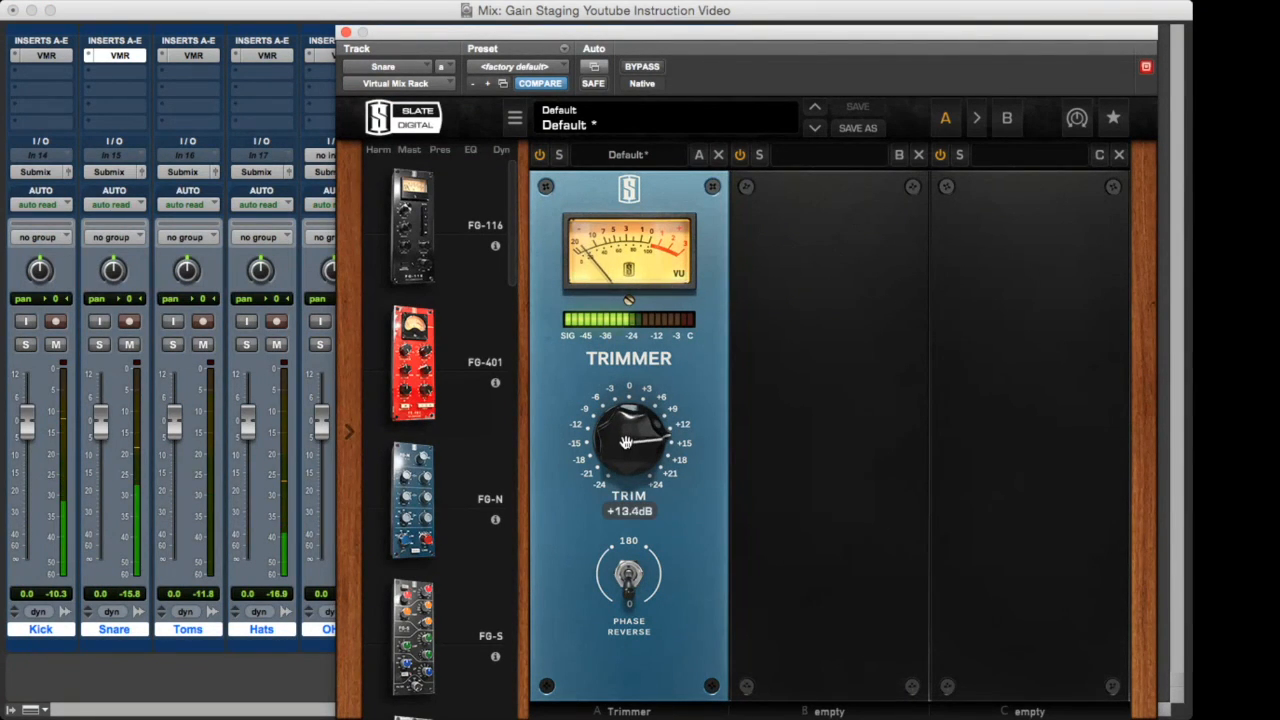
pyautogui.moveTo(624, 437); pyautogui.dragTo(627, 422)
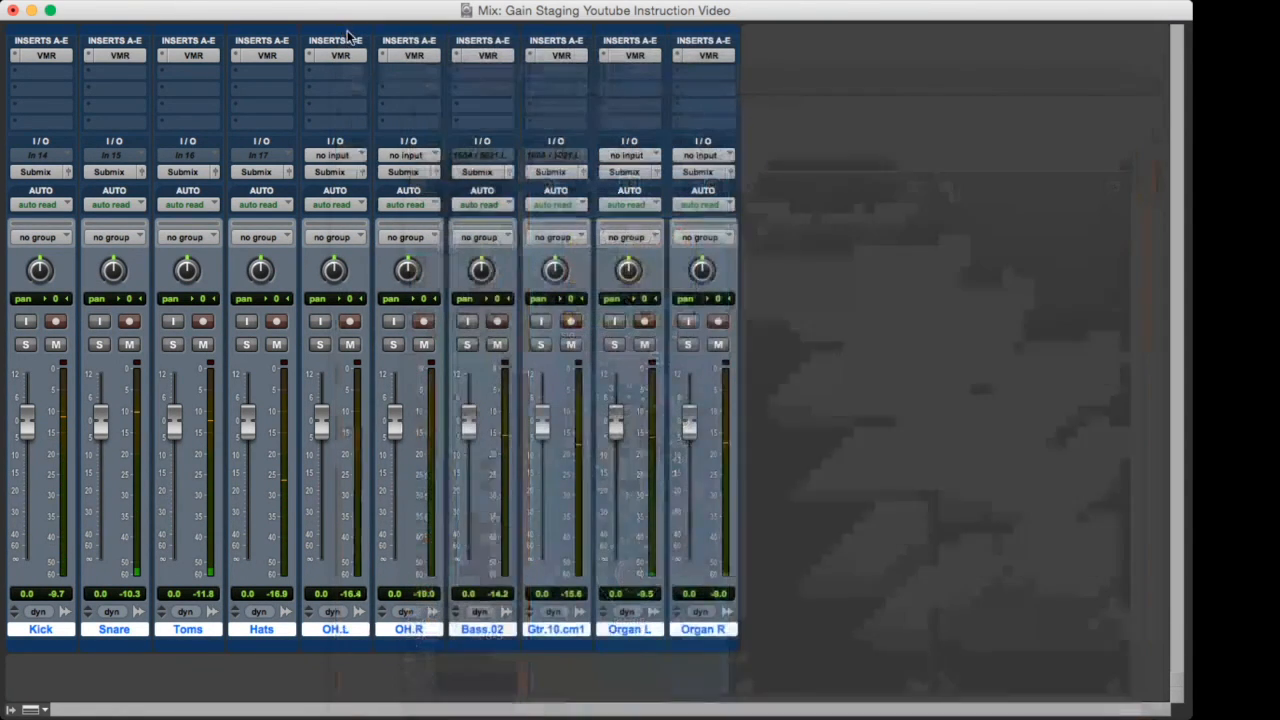
pyautogui.click(346, 32)
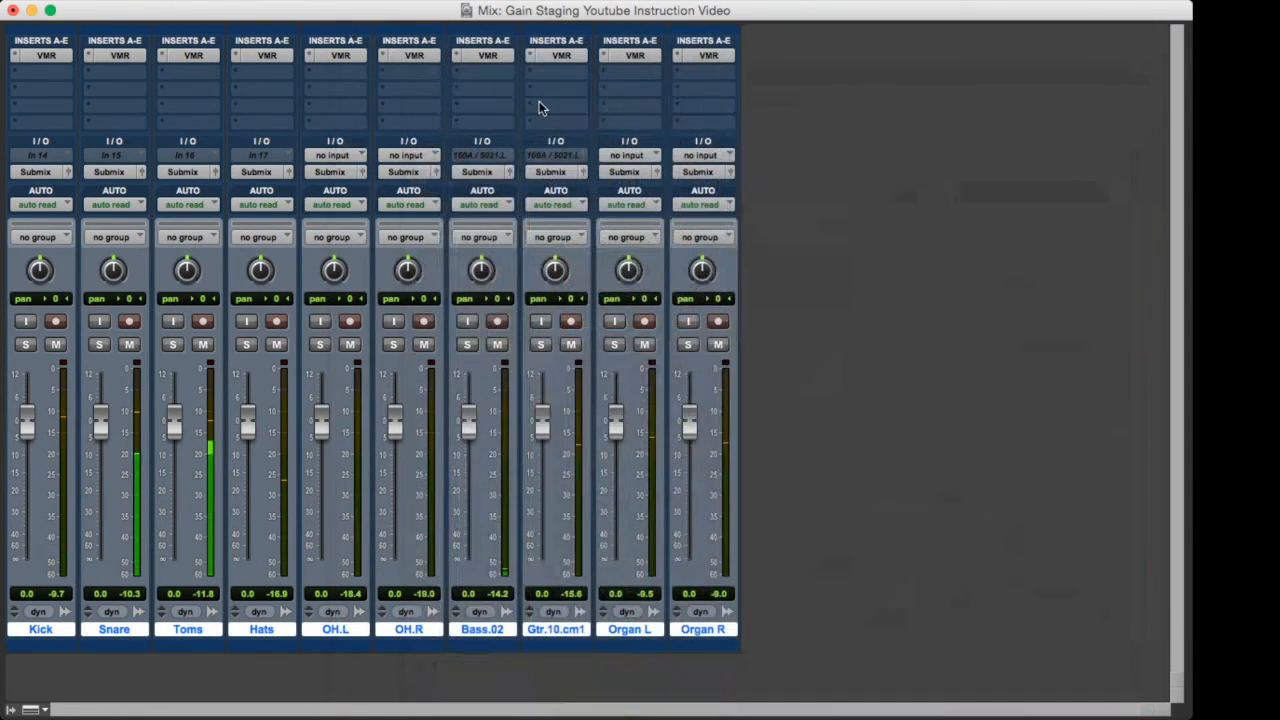
# Reopen the Bass.02 track's Virtual Mix Rack, raise its Trimmer gain to about +4 dB, and close the plug-in.
pyautogui.click(482, 55)
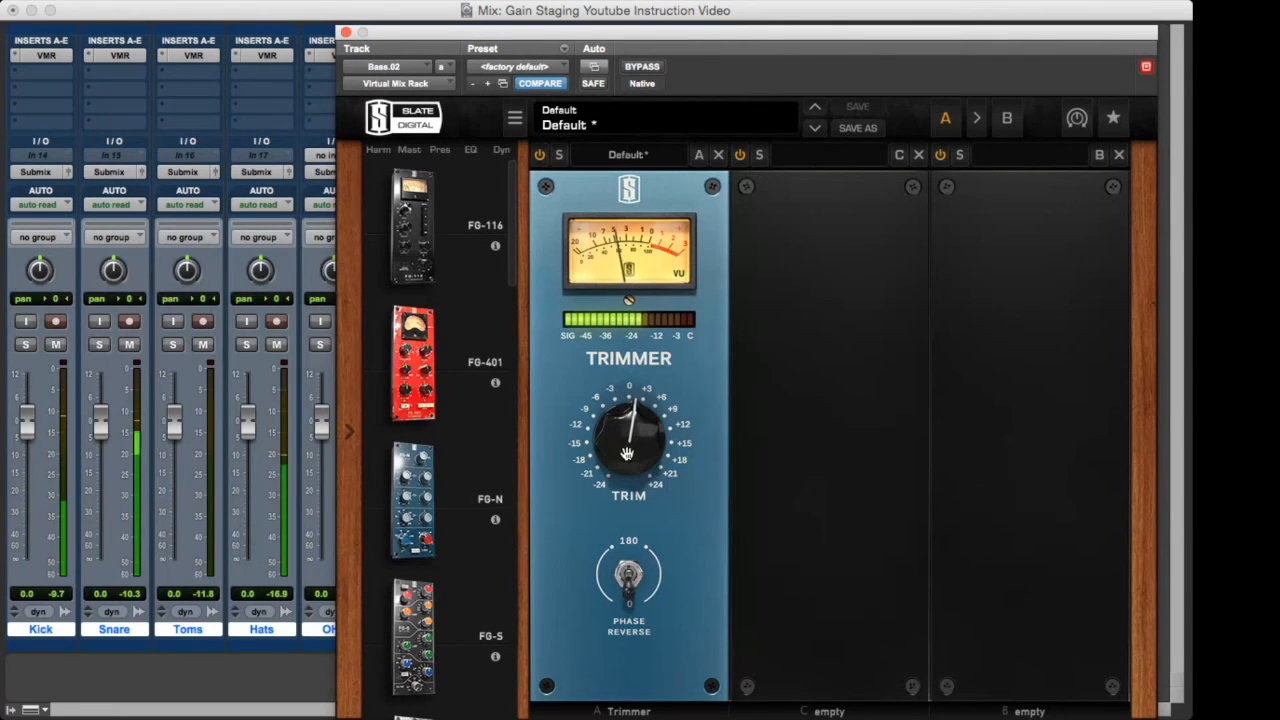
pyautogui.click(627, 453)
pyautogui.moveTo(627, 453); pyautogui.dragTo(627, 443)
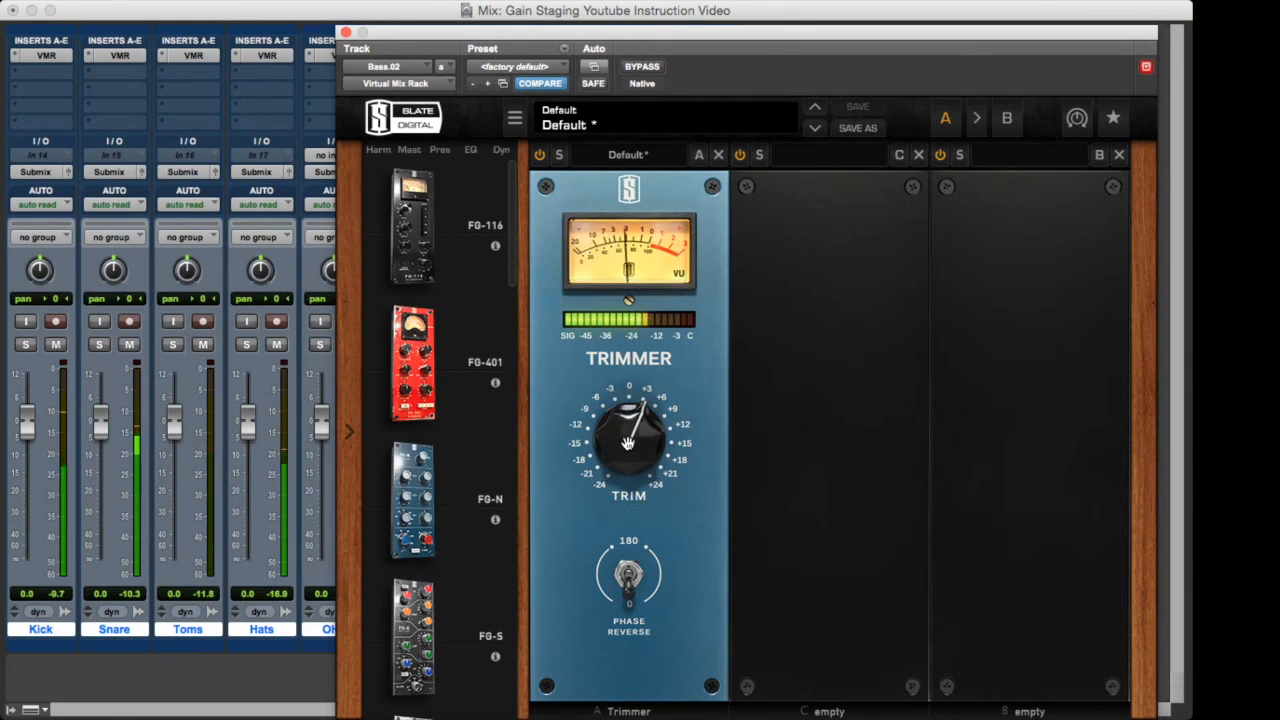
pyautogui.click(345, 32)
# Reopen the Gtr.10.cm1 track's Virtual Mix Rack, raise its Trimmer gain to +4.94 dB, and close the plug-in.
pyautogui.click(553, 54)
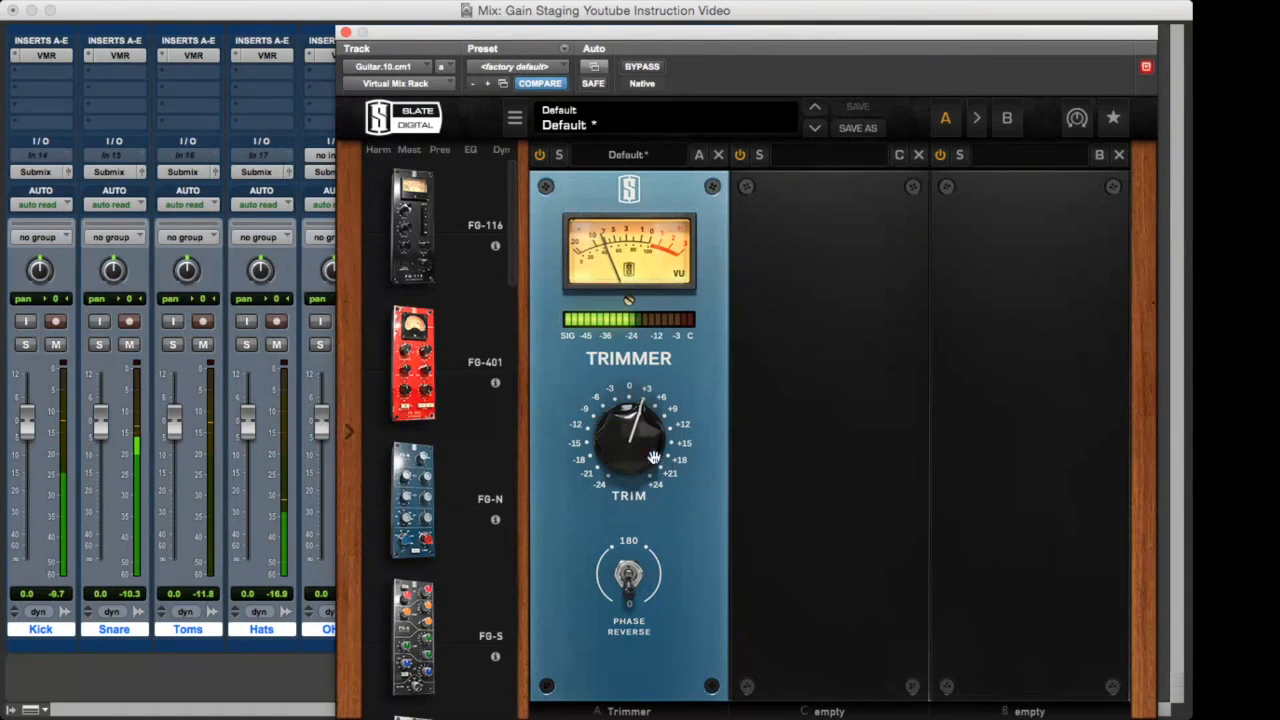
pyautogui.moveTo(632, 449)
pyautogui.moveTo(632, 449); pyautogui.dragTo(632, 443)
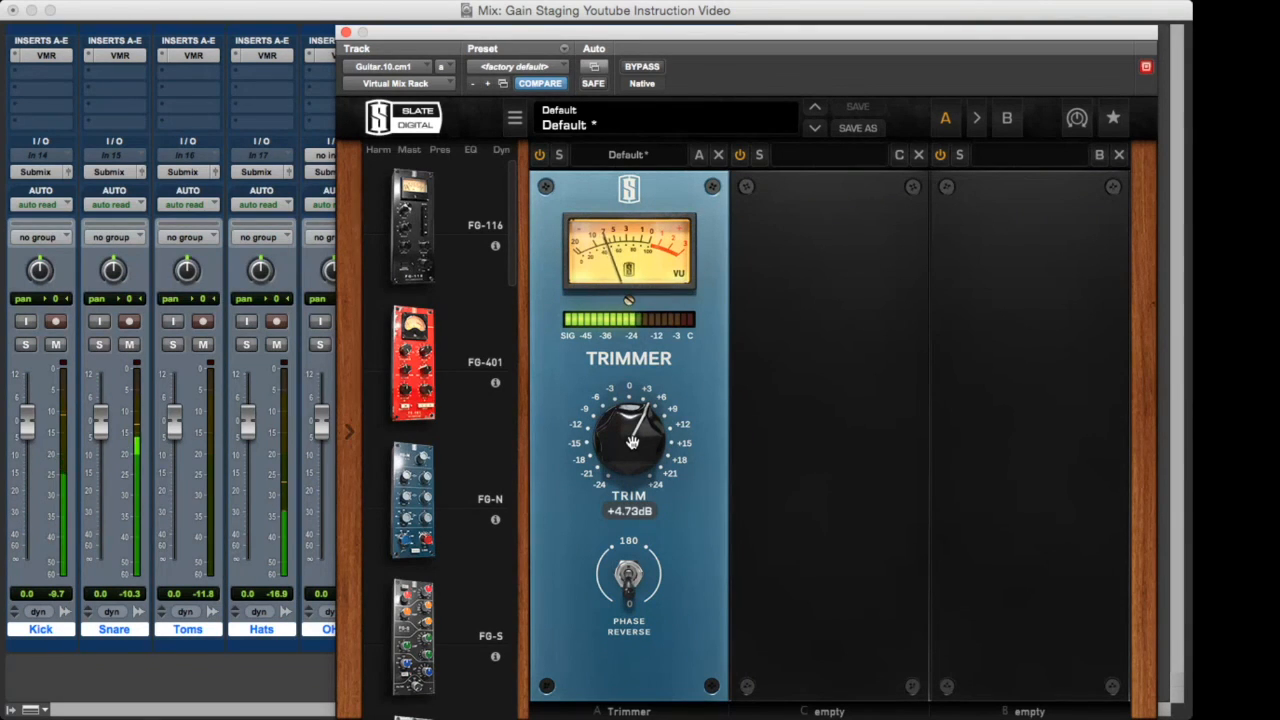
pyautogui.moveTo(632, 443); pyautogui.dragTo(632, 440)
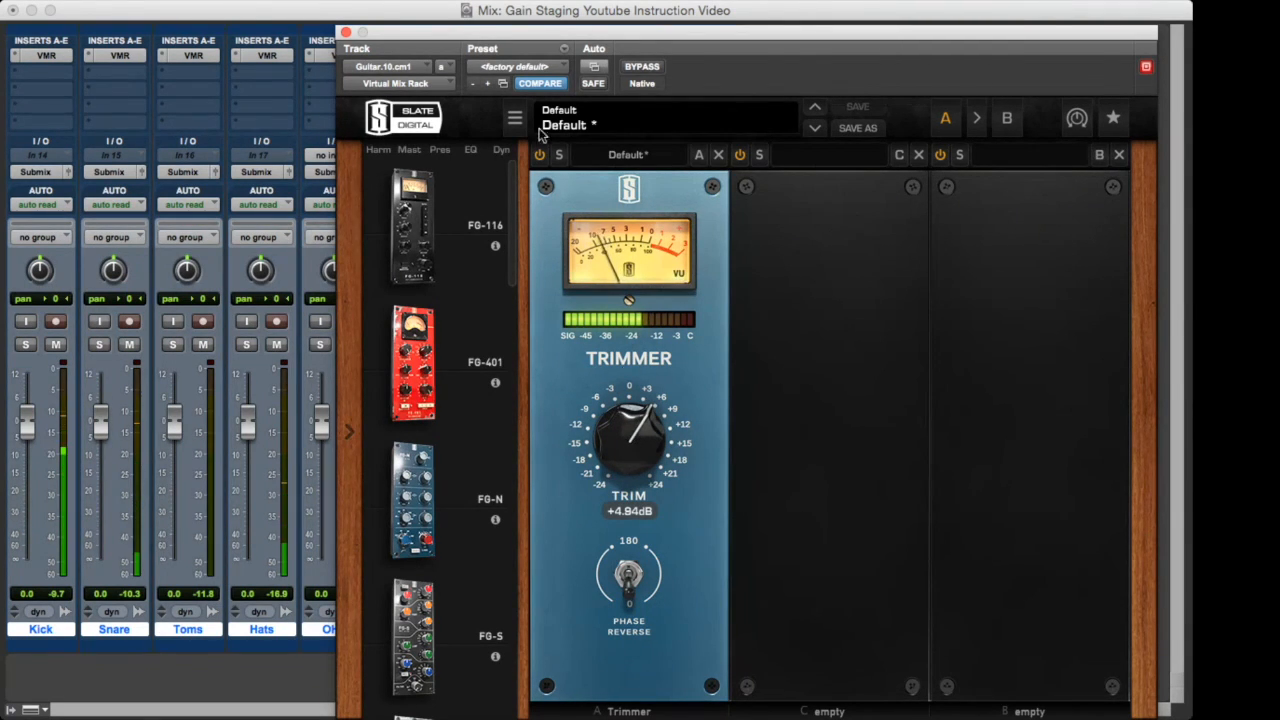
pyautogui.click(346, 34)
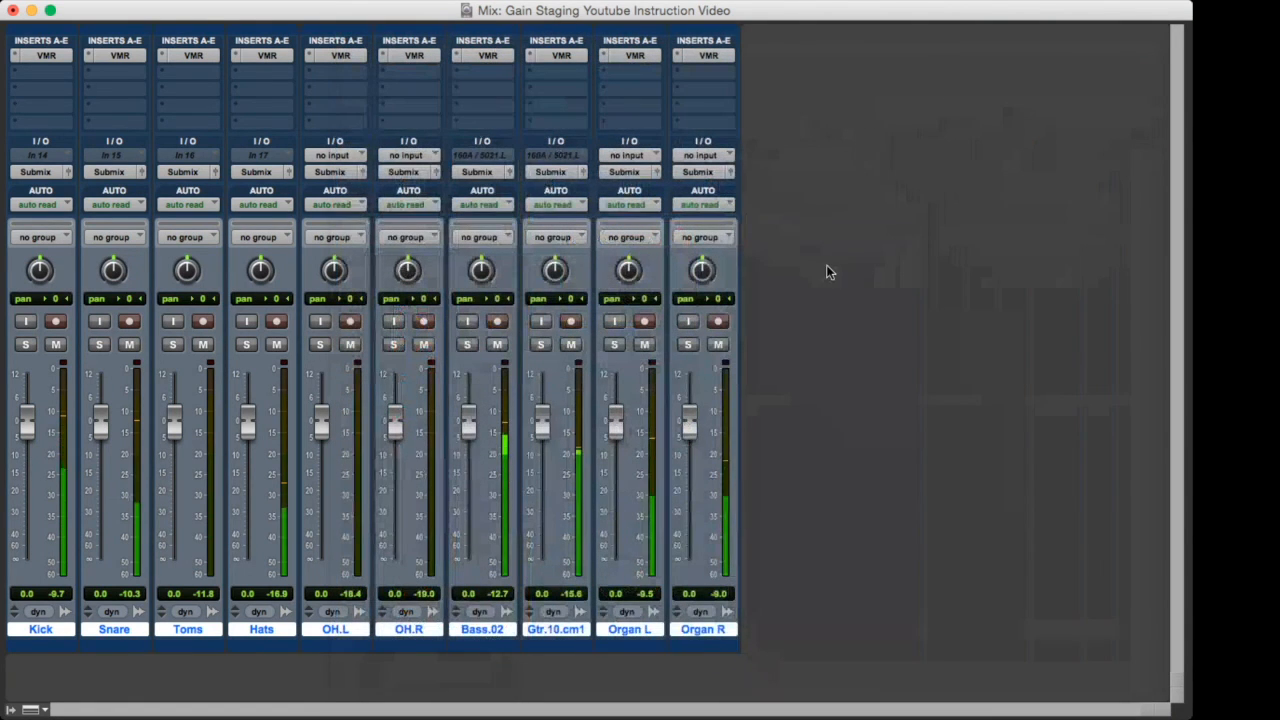